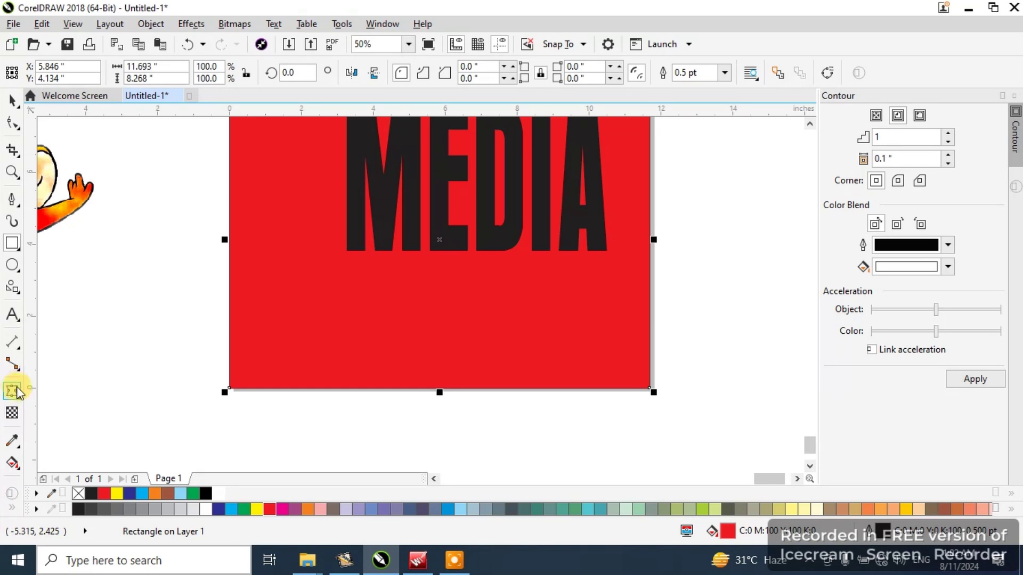
Apply an interactive linear gradient fill to the background rectangle, red at its upper edge fading to yellow near its lower edge.
click(12, 462)
scroll(261, 322, down, 2)
drag(373, 200, 359, 327)
click(258, 510)
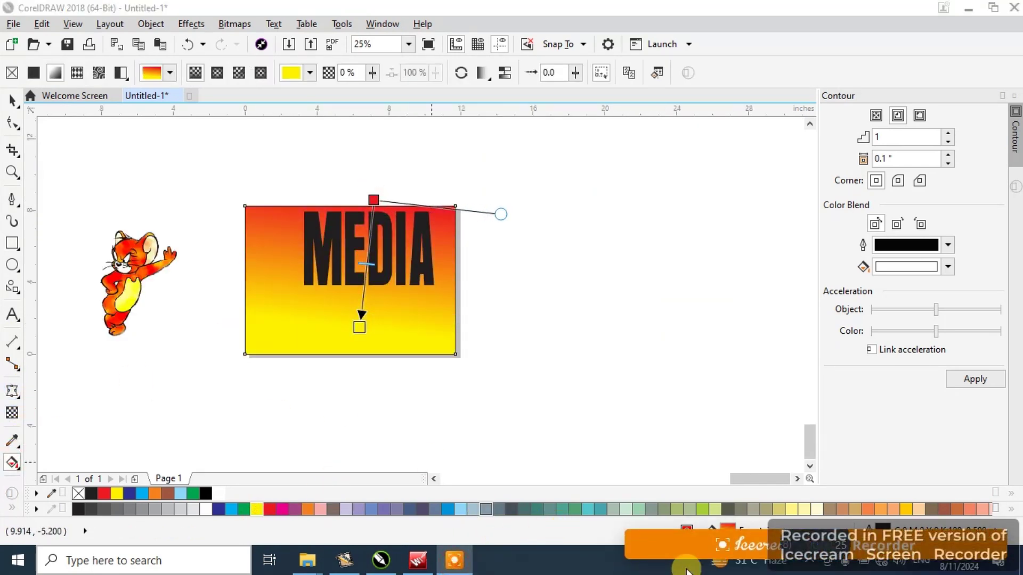
Straighten the background gradient so its yellow end lies vertically below the red end.
scroll(379, 326, up, 1)
drag(350, 359, 382, 360)
scroll(382, 360, down, 1)
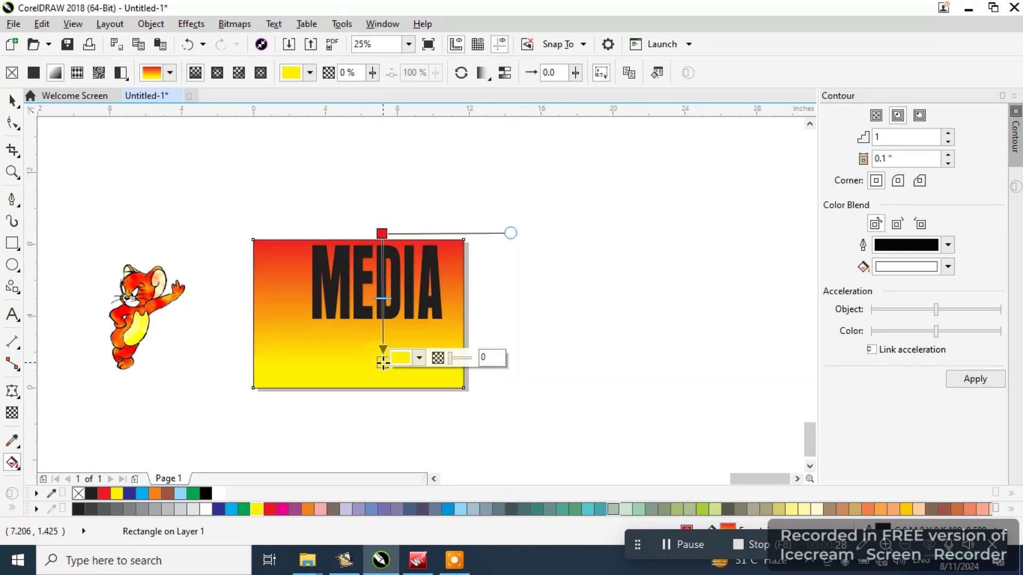
scroll(382, 362, up, 1)
scroll(383, 362, up, 2)
scroll(379, 360, down, 2)
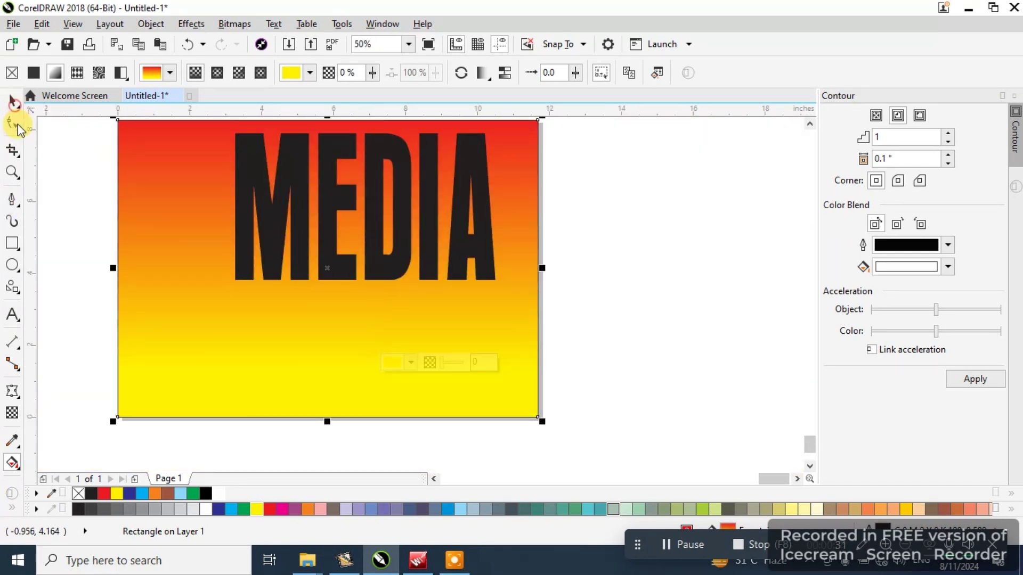
click(12, 100)
click(20, 205)
scroll(228, 278, up, 1)
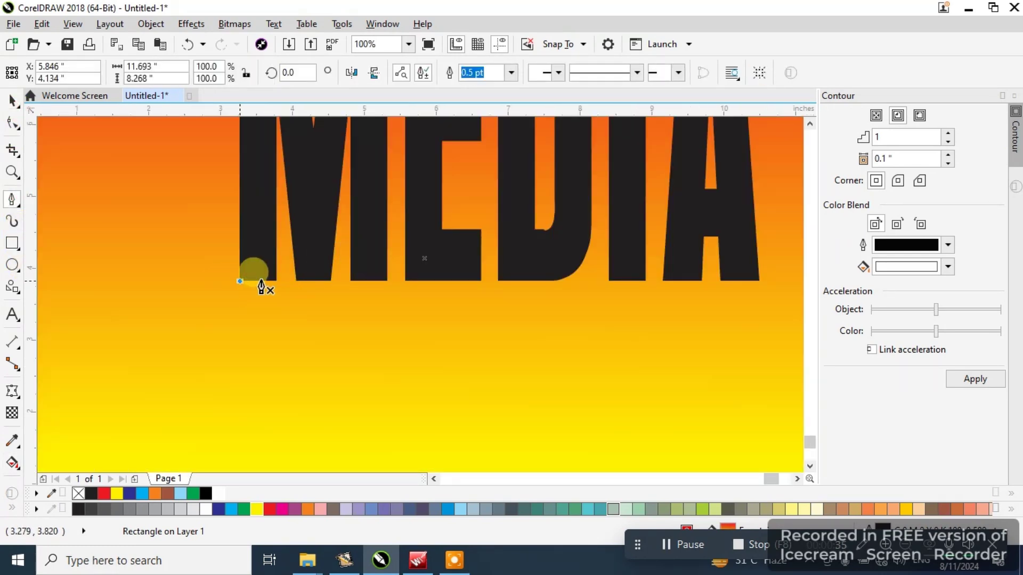
click(235, 279)
scroll(251, 281, down, 1)
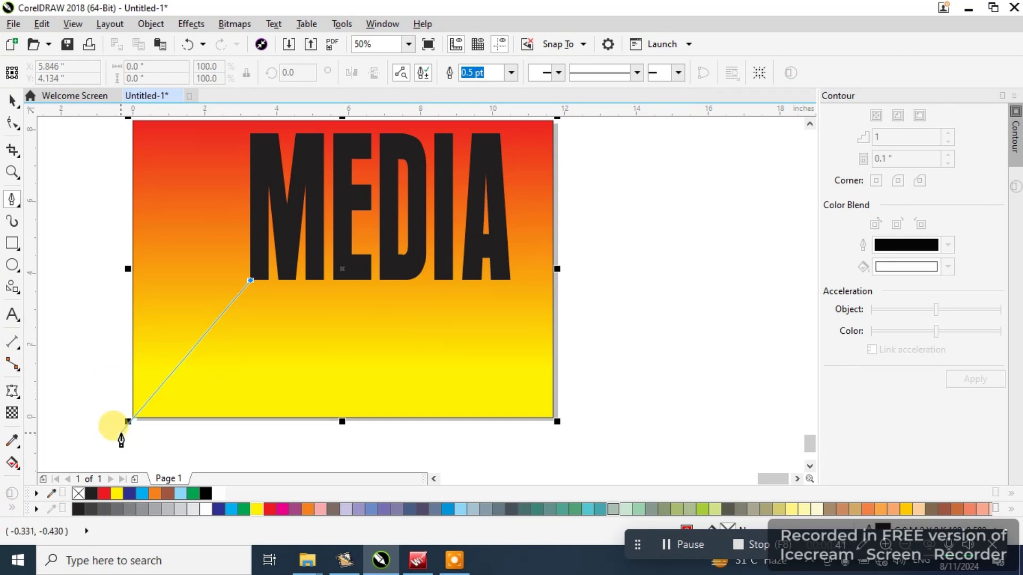
click(12, 100)
Center the MEDIA text on the page, and align its top with the background rectangle's upper edge.
key(p)
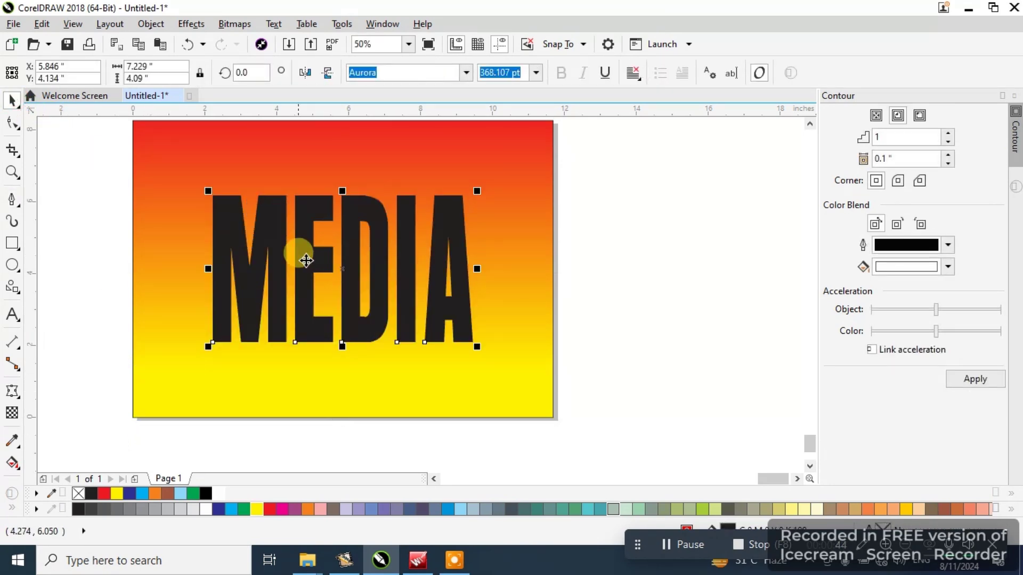
click(469, 397)
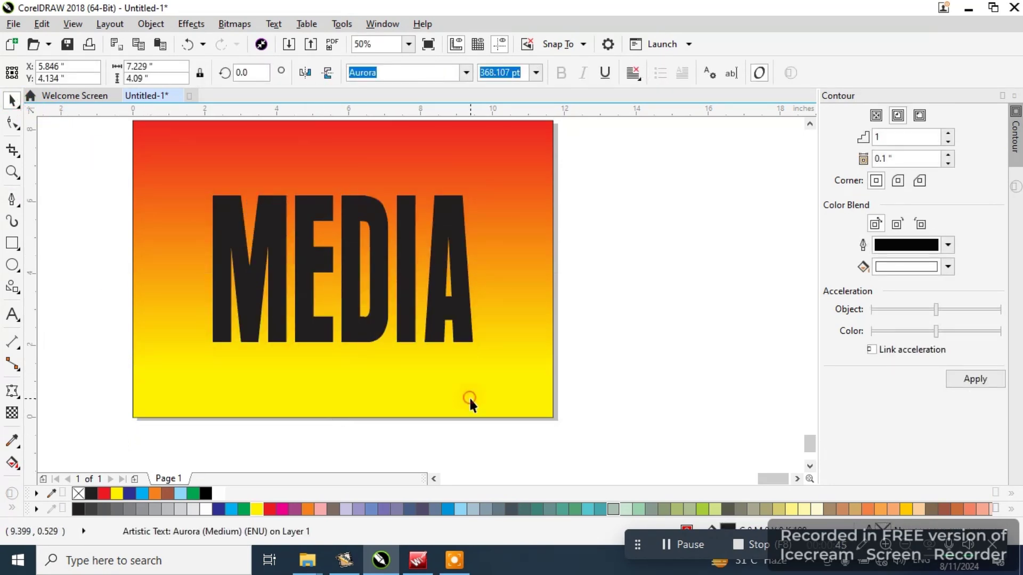
click(430, 276)
key(t)
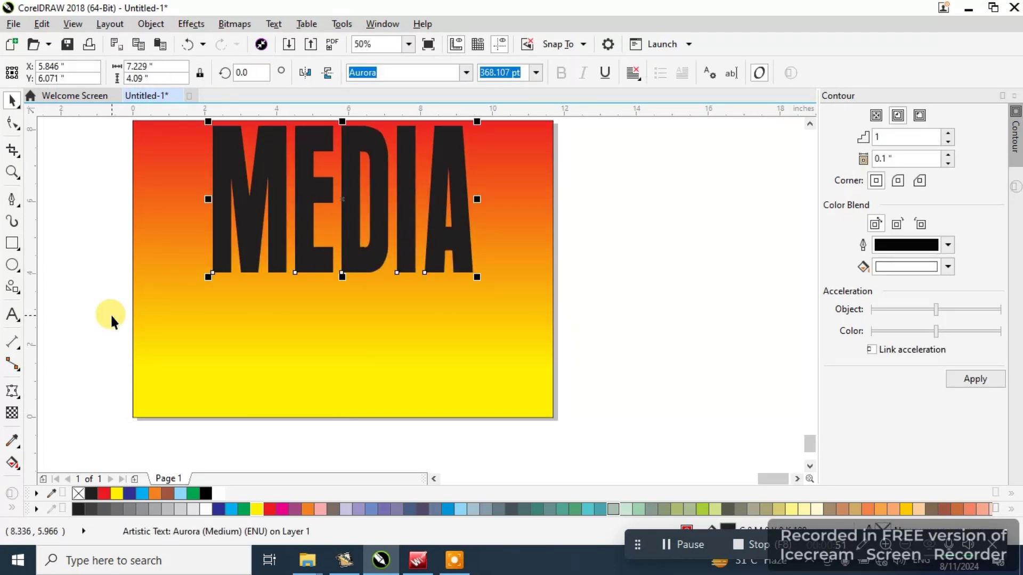
Draw a closed trapezoid with the Pen tool, joining the MEDIA text's two lower corners to the page's two lower corners.
click(12, 199)
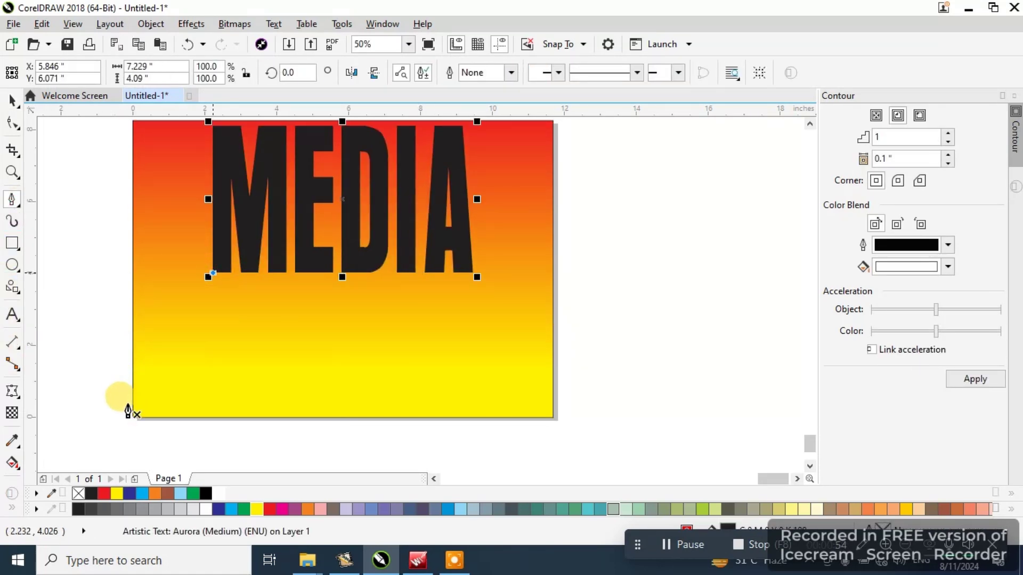
click(213, 273)
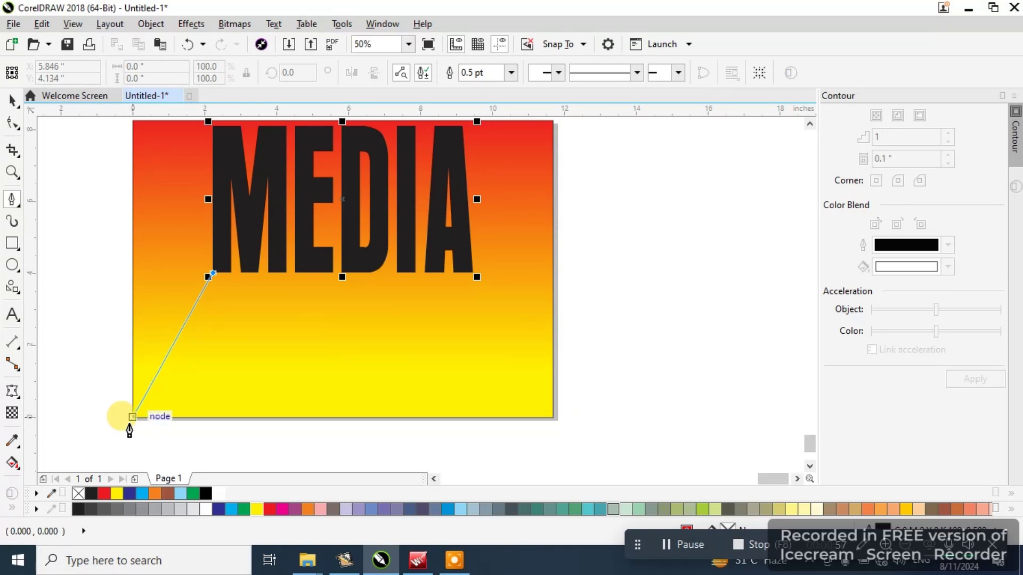
click(133, 417)
click(553, 417)
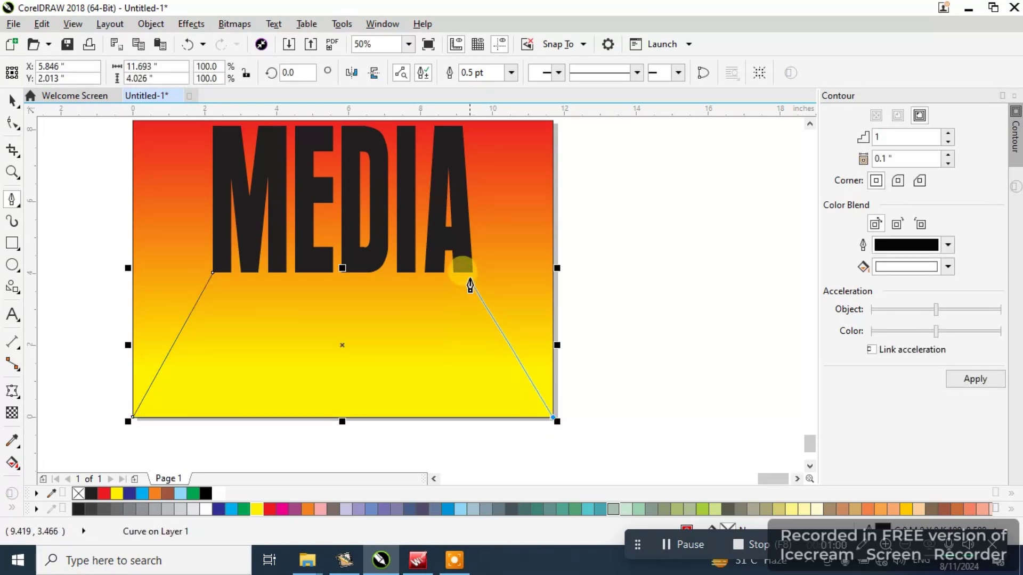
click(470, 273)
click(213, 274)
click(11, 100)
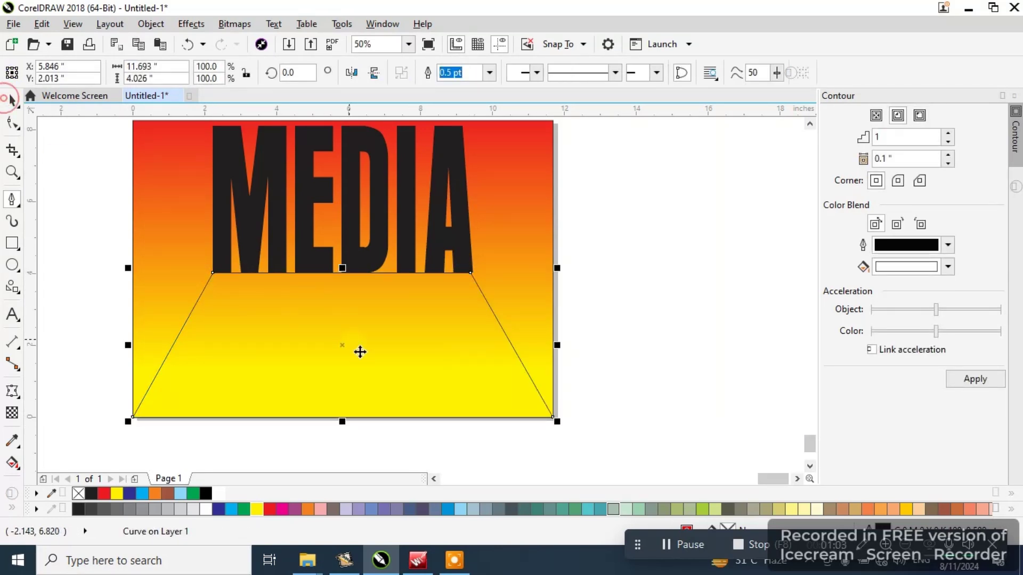
Shorten the trapezoid to about 2.7 inches high and skew its lower edge slightly to the left, keeping its top edge under MEDIA.
drag(342, 423, 334, 365)
click(339, 396)
click(378, 367)
click(353, 367)
scroll(336, 346, up, 1)
scroll(347, 338, down, 1)
scroll(333, 371, up, 1)
scroll(447, 363, down, 1)
scroll(429, 385, down, 1)
scroll(418, 381, up, 1)
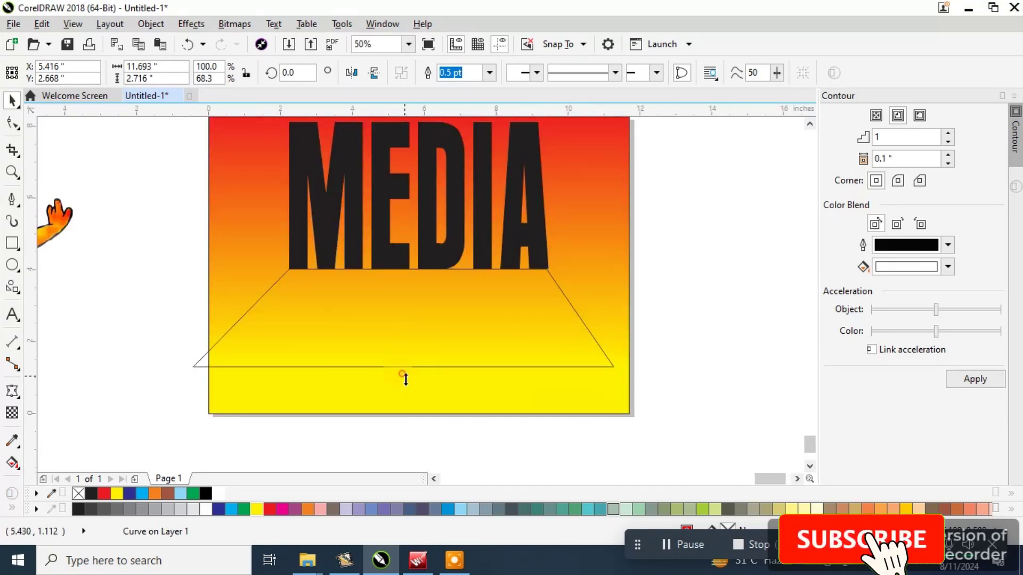
Stretch the trapezoid to about 3.5 inches high and create a vertically mirrored copy of it directly above.
drag(404, 368, 463, 241)
scroll(459, 372, down, 1)
scroll(432, 393, up, 2)
scroll(431, 381, down, 1)
right_click(452, 243)
scroll(469, 261, up, 3)
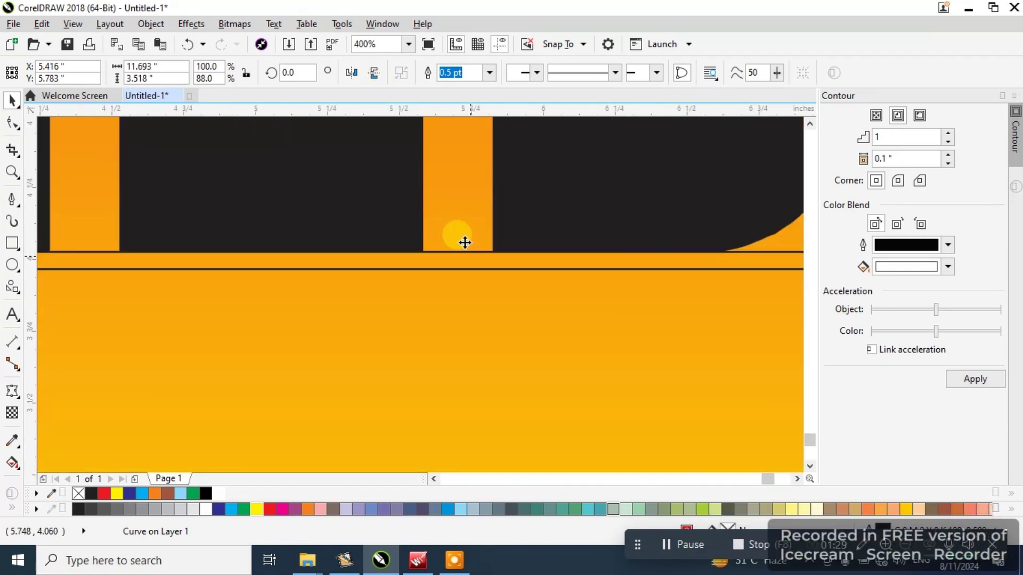
scroll(457, 293, down, 4)
Fill the upper mirrored trapezoid with red and the lower trapezoid with orange.
click(114, 490)
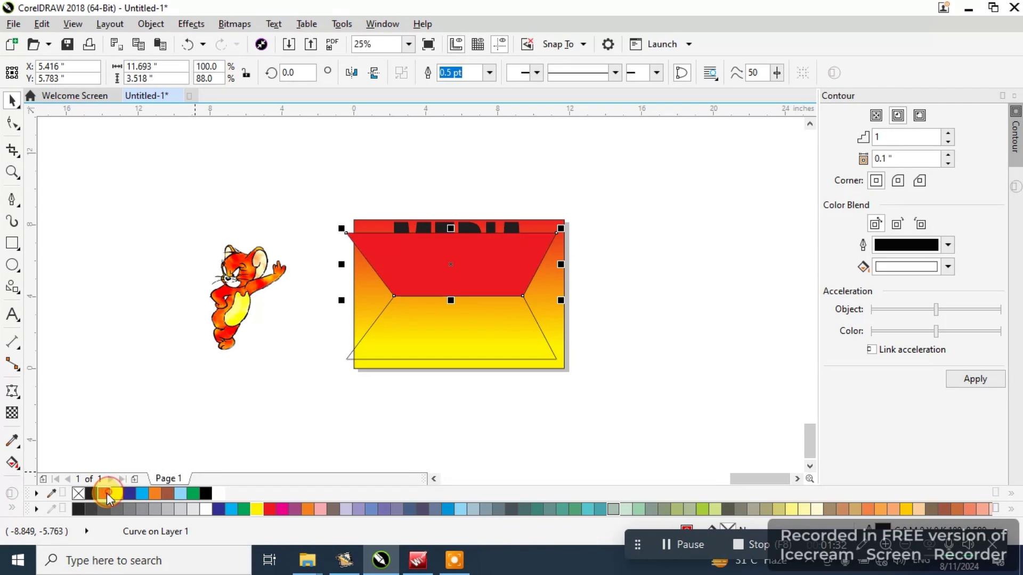
click(459, 318)
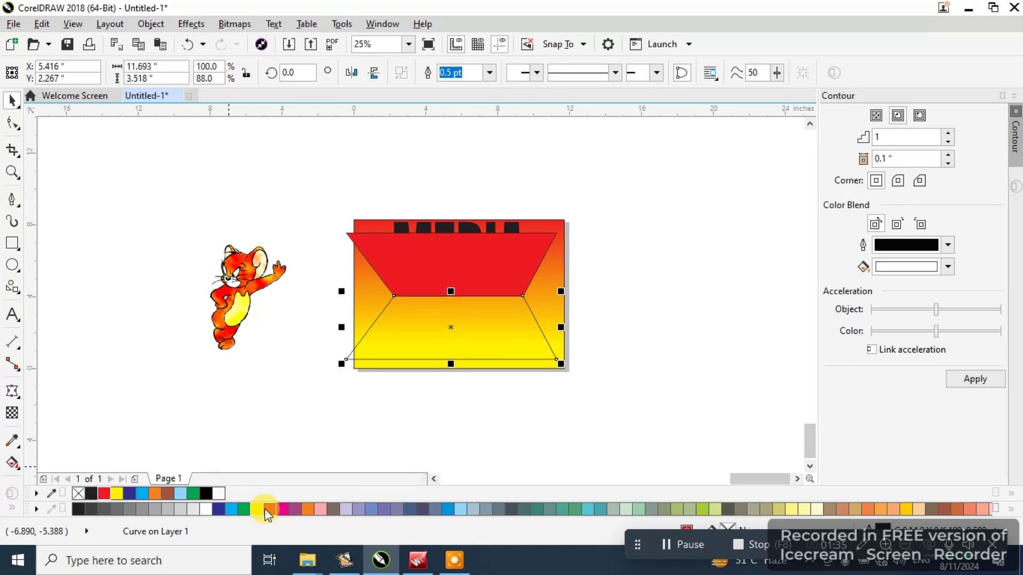
drag(264, 510, 315, 535)
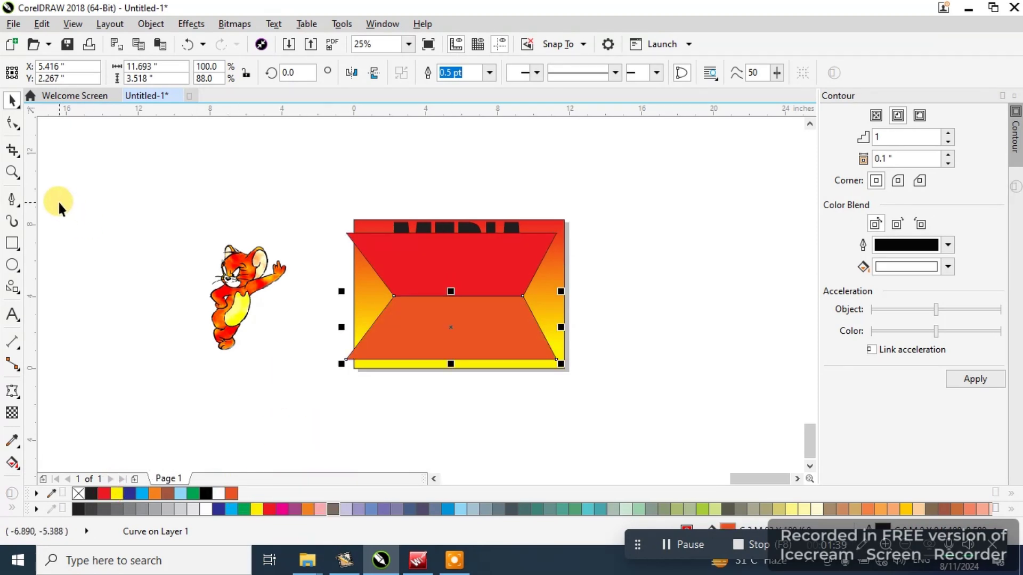
scroll(461, 322, up, 1)
click(311, 509)
Move the red upper trapezoid behind the MEDIA text in the stacking order.
click(498, 209)
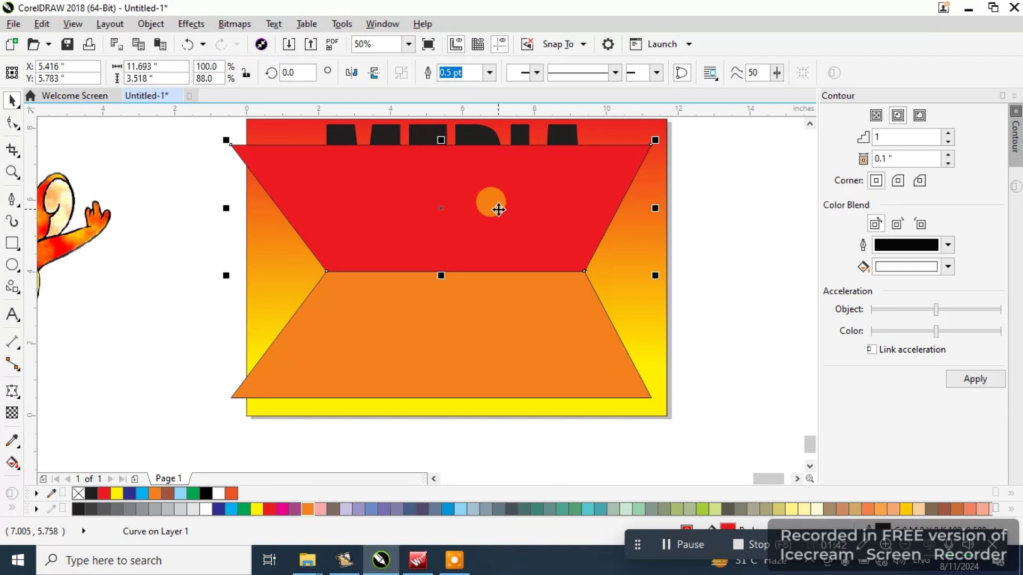
key(ctrl+Page_Down)
scroll(499, 209, up, 1)
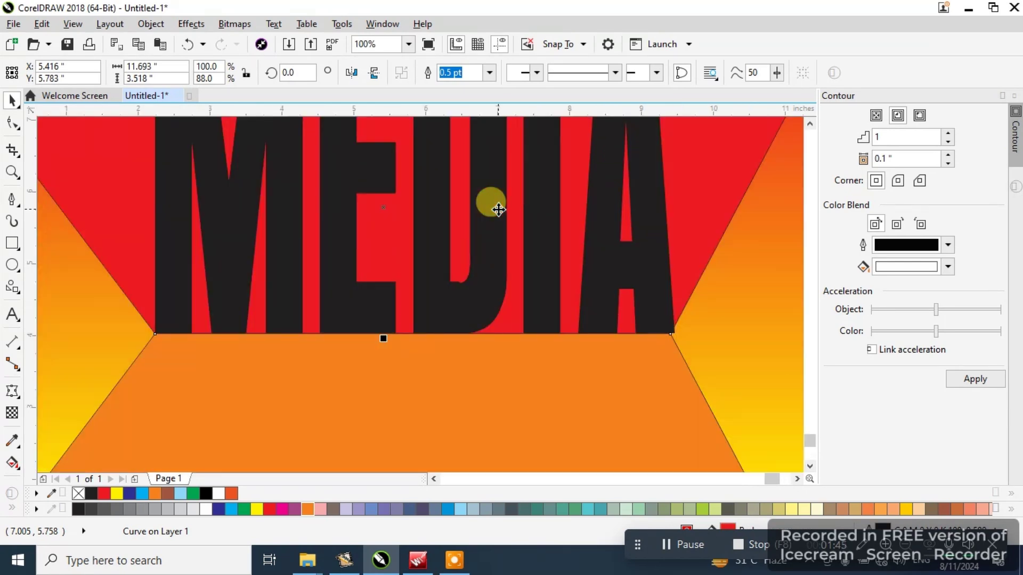
scroll(527, 309, down, 1)
Move the red shape's two upper corner nodes inward so it roughly matches the width of the MEDIA text.
key(F10)
drag(664, 195, 597, 193)
drag(244, 194, 336, 194)
click(5, 97)
scroll(459, 247, down, 1)
scroll(478, 283, up, 1)
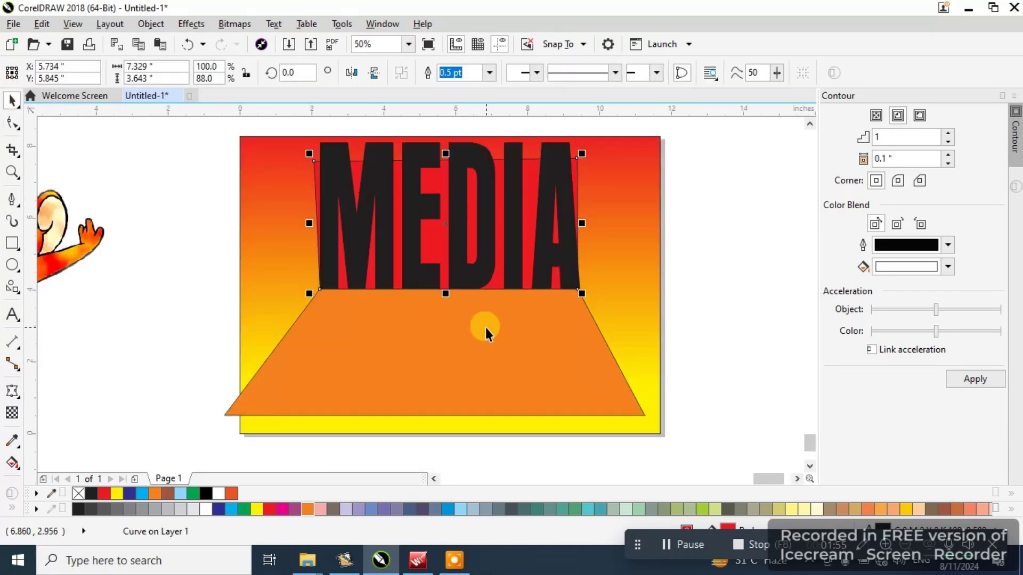
Change the MEDIA text's fill color to white.
click(486, 328)
click(489, 216)
click(218, 494)
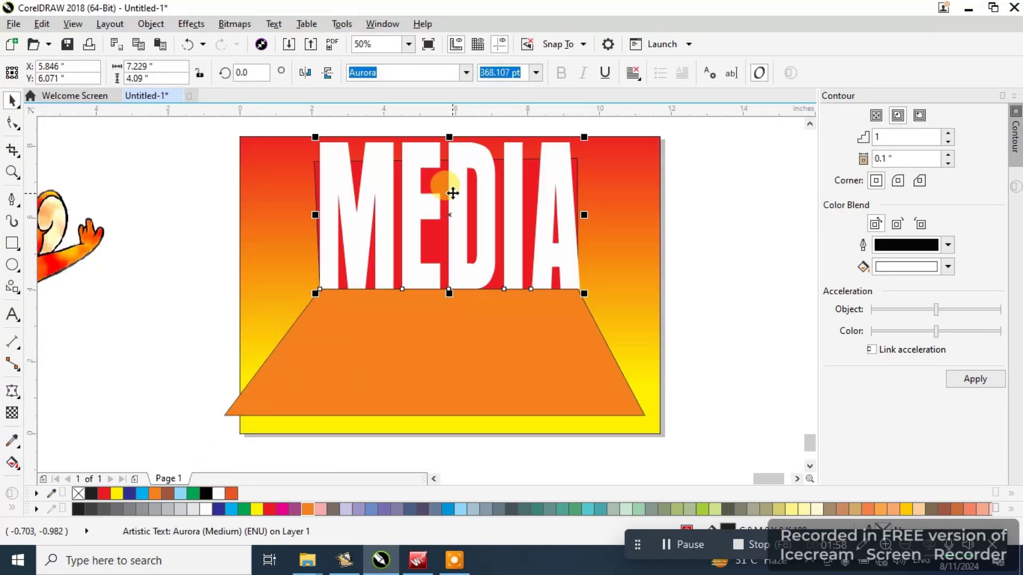
Duplicate the white MEDIA text below the original, mirror the copy vertically, and place it against the original's baseline.
drag(454, 192, 445, 347)
right_click(445, 347)
click(328, 73)
scroll(575, 309, up, 2)
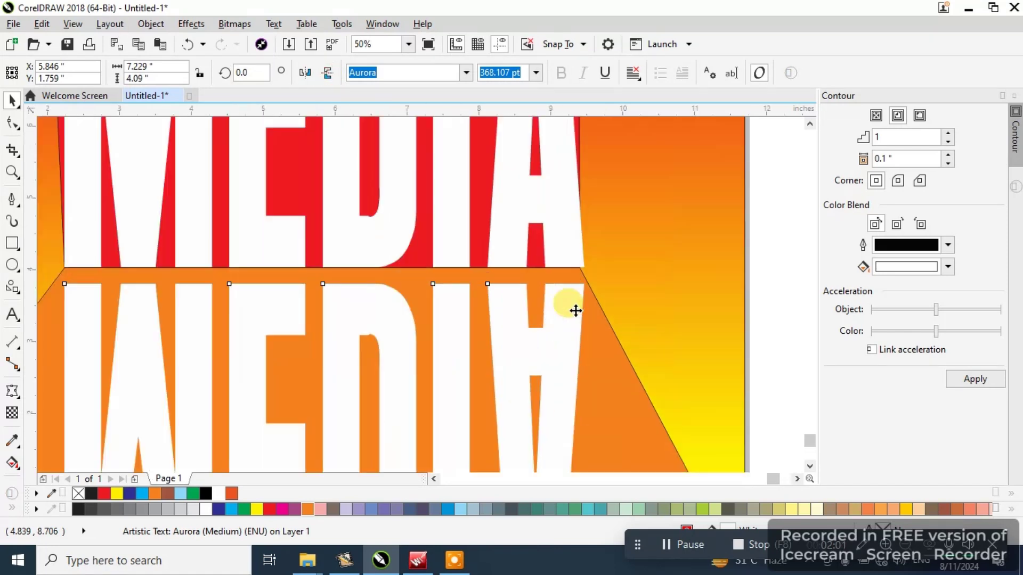
scroll(577, 253, up, 1)
scroll(576, 249, down, 3)
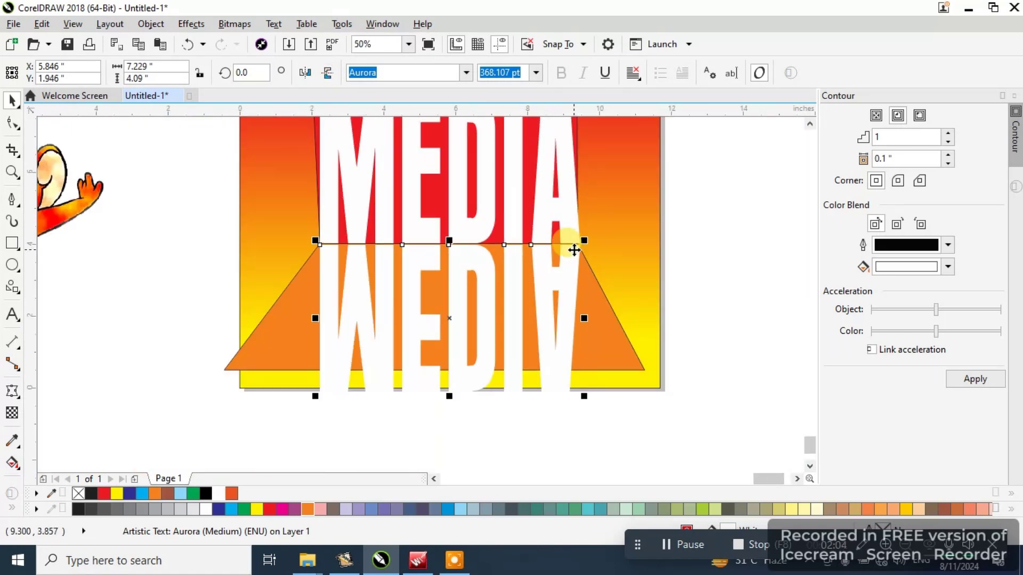
Distort the mirrored MEDIA copy with the Envelope tool, fitting its lower corners and lower edge to the orange trapezoid.
click(12, 391)
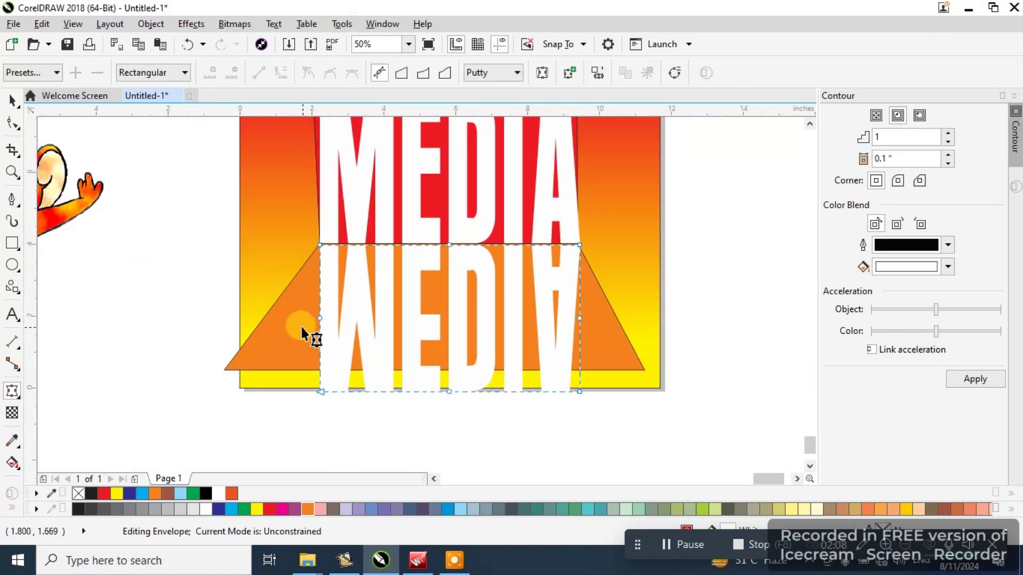
click(545, 342)
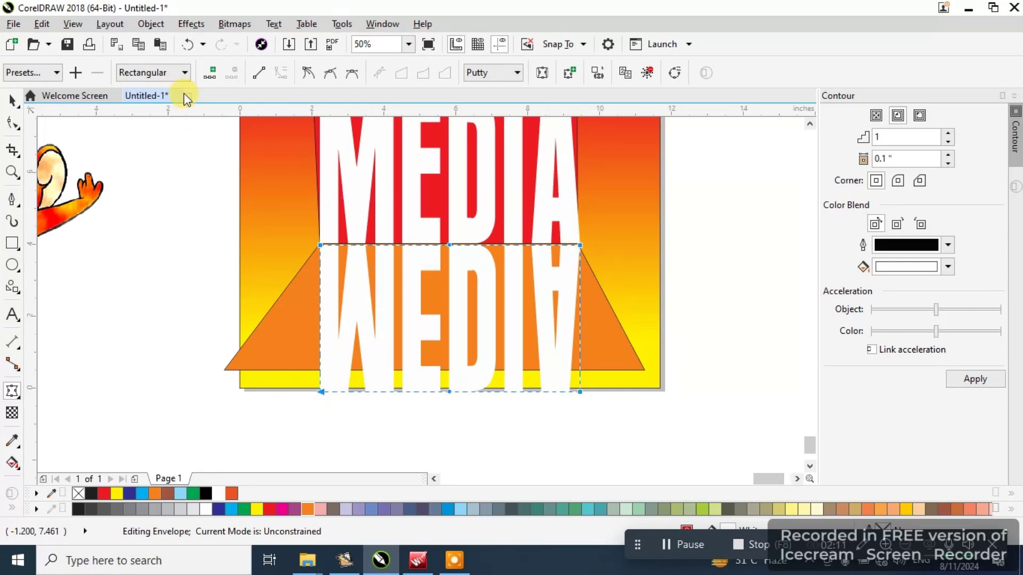
drag(322, 392, 247, 368)
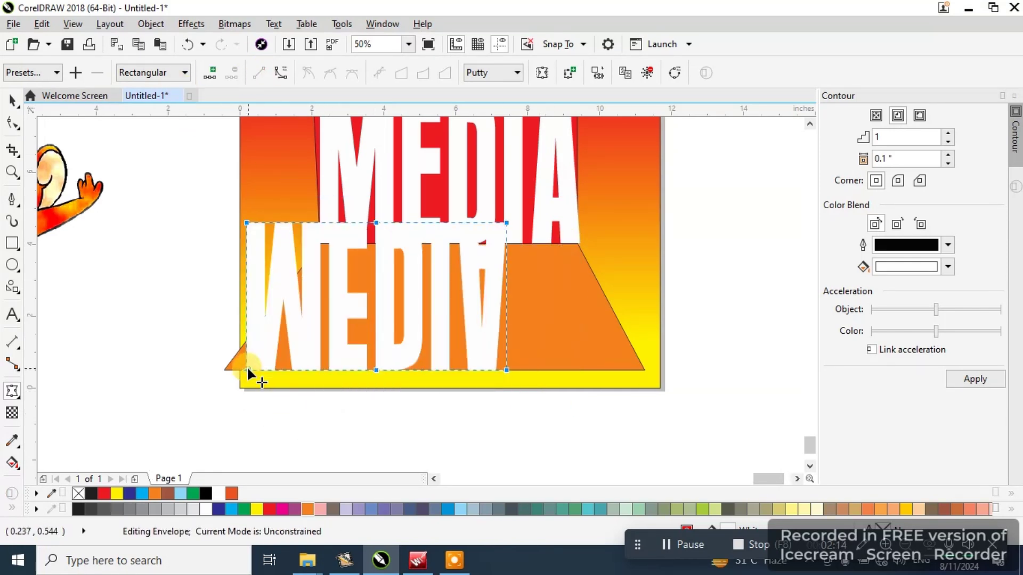
key(ctrl+z)
drag(323, 392, 224, 369)
drag(582, 392, 644, 370)
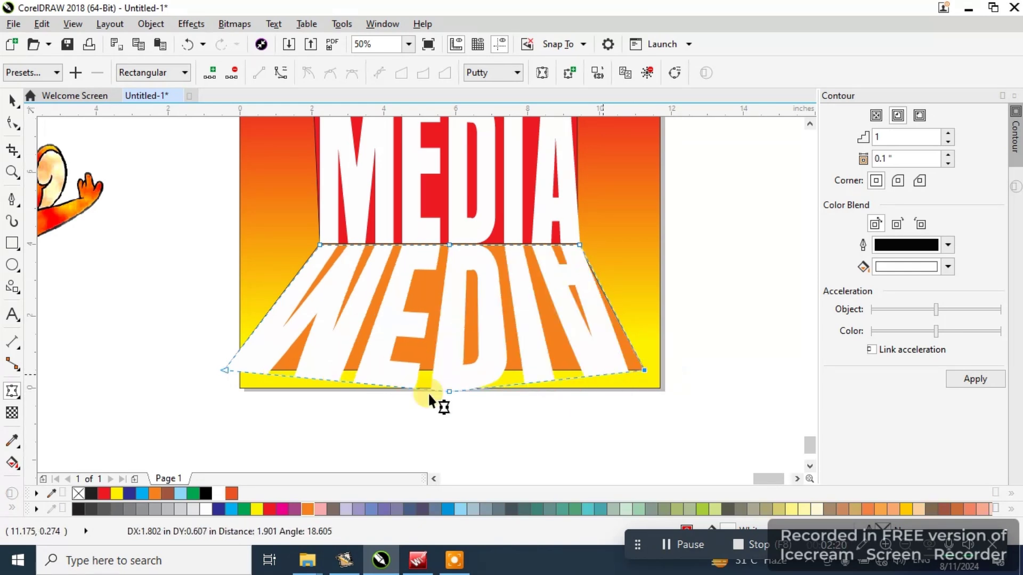
drag(448, 387, 434, 369)
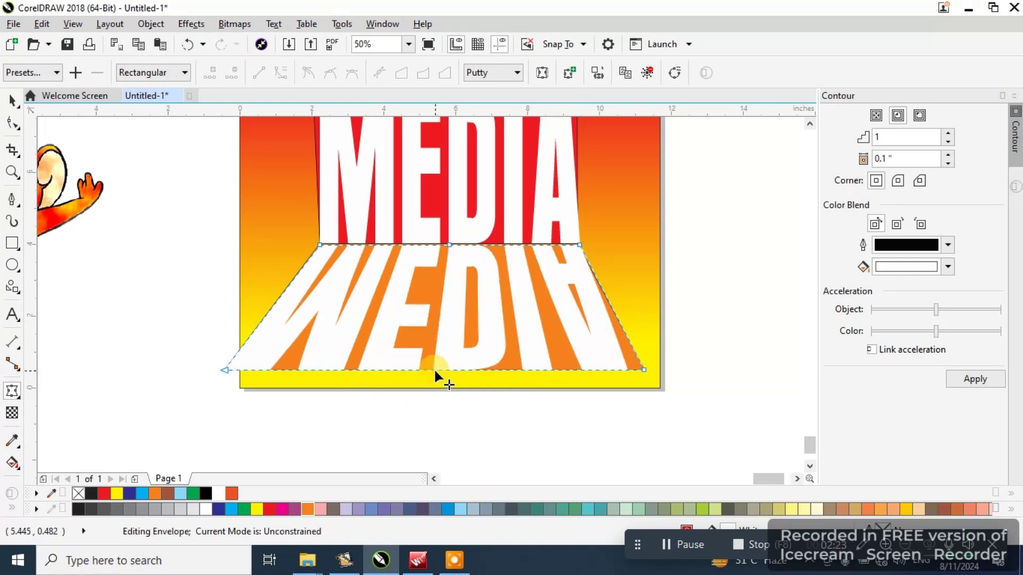
key(space)
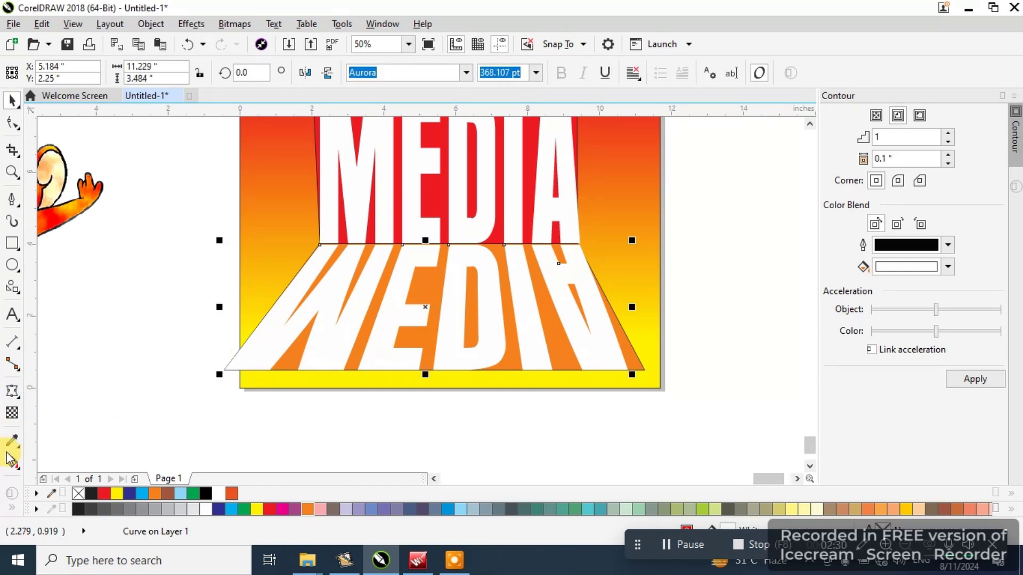
Apply a vertical linear transparency to the mirrored MEDIA text, fading from opaque at its upper edge to transparent at its lower edge.
click(12, 413)
drag(446, 241, 447, 375)
scroll(447, 375, up, 2)
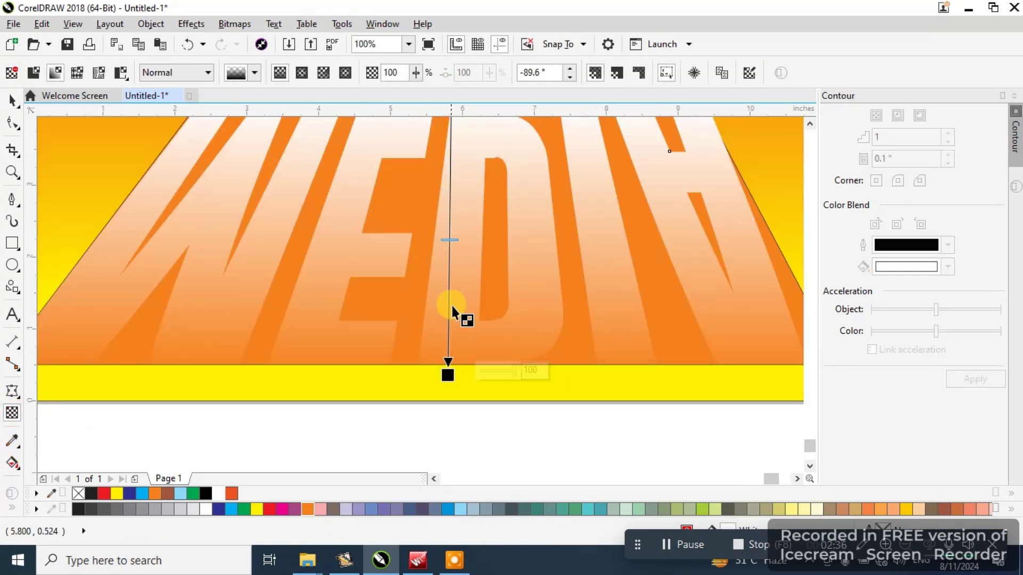
Move both ends of the reflection's transparency gradient so the fade covers only the lower part of the letters.
scroll(445, 205, down, 1)
drag(447, 154, 439, 193)
scroll(455, 229, up, 1)
drag(439, 348, 434, 319)
drag(437, 192, 436, 180)
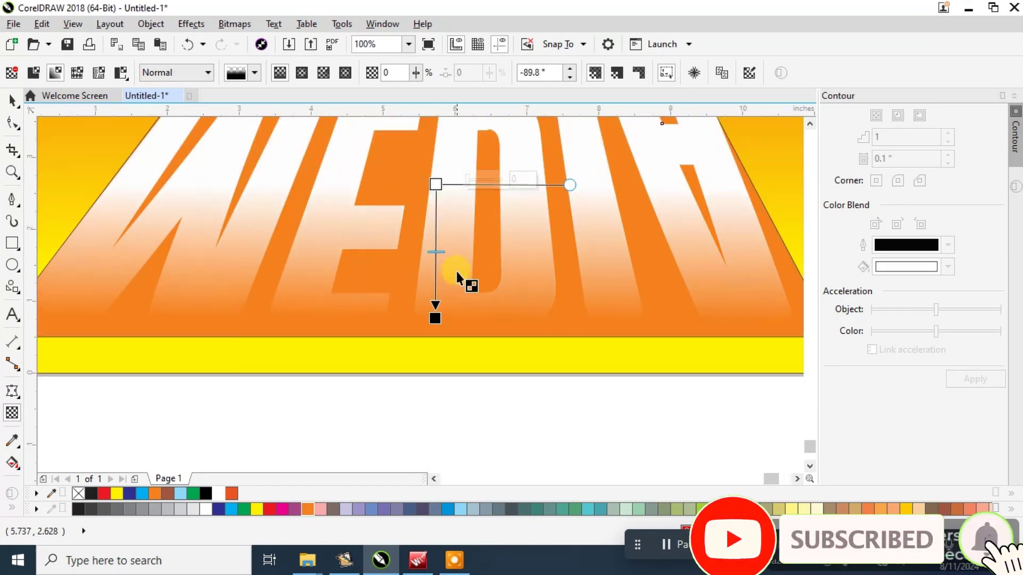
scroll(460, 277, down, 4)
click(12, 99)
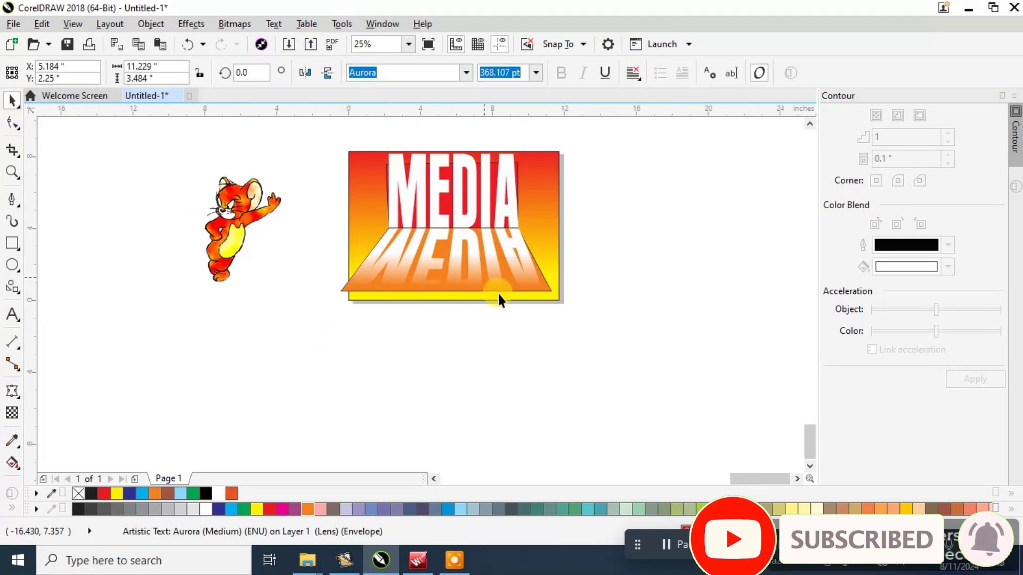
Delete the orange trapezoid behind the mirrored MEDIA text.
click(552, 292)
scroll(552, 292, up, 2)
click(552, 292)
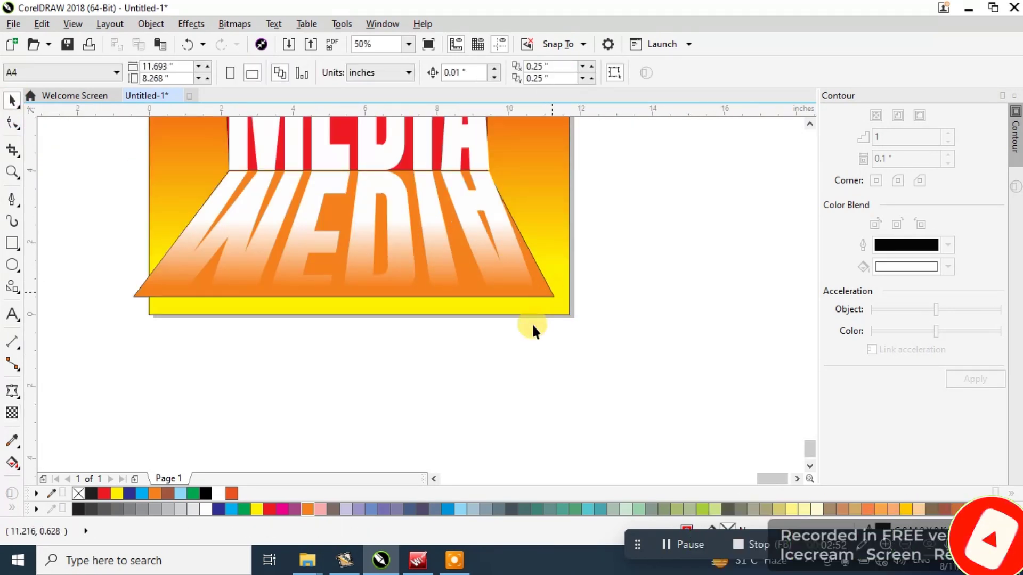
key(Delete)
click(458, 353)
Apply a vertical linear transparency to the red panel behind the upright MEDIA text, fading it out toward its upper edge.
scroll(445, 263, down, 1)
scroll(446, 264, up, 2)
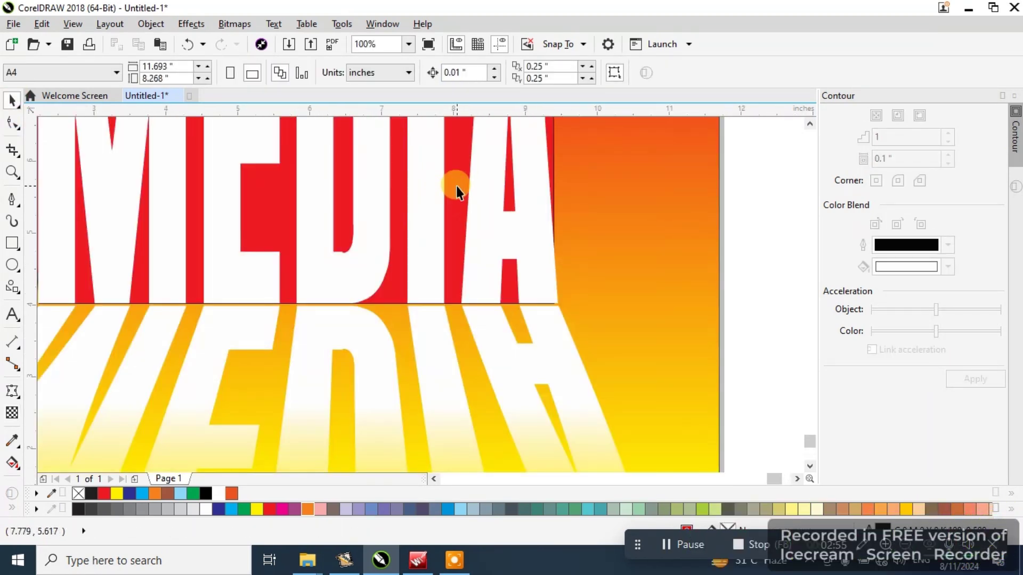
scroll(489, 352, down, 1)
click(501, 321)
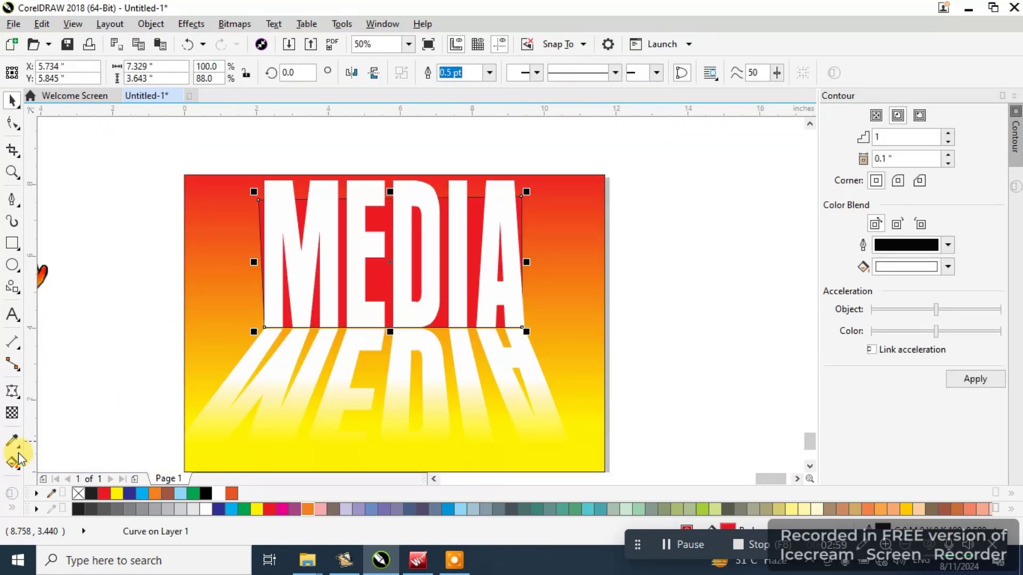
click(12, 413)
click(386, 345)
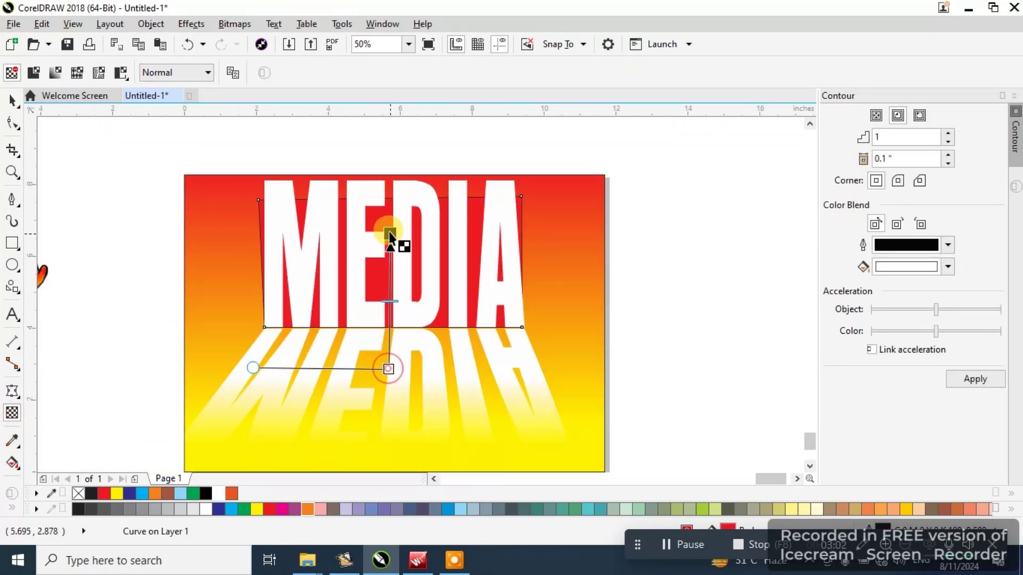
mouse_move(389, 233)
mouse_down()
mouse_move(389, 197)
mouse_move(392, 240)
mouse_up()
Move both ends of the red panel's transparency gradient so it stays opaque near its lower edge and fades out behind the letters.
scroll(393, 364, up, 1)
drag(387, 374, 392, 292)
scroll(391, 299, down, 1)
drag(388, 213, 388, 200)
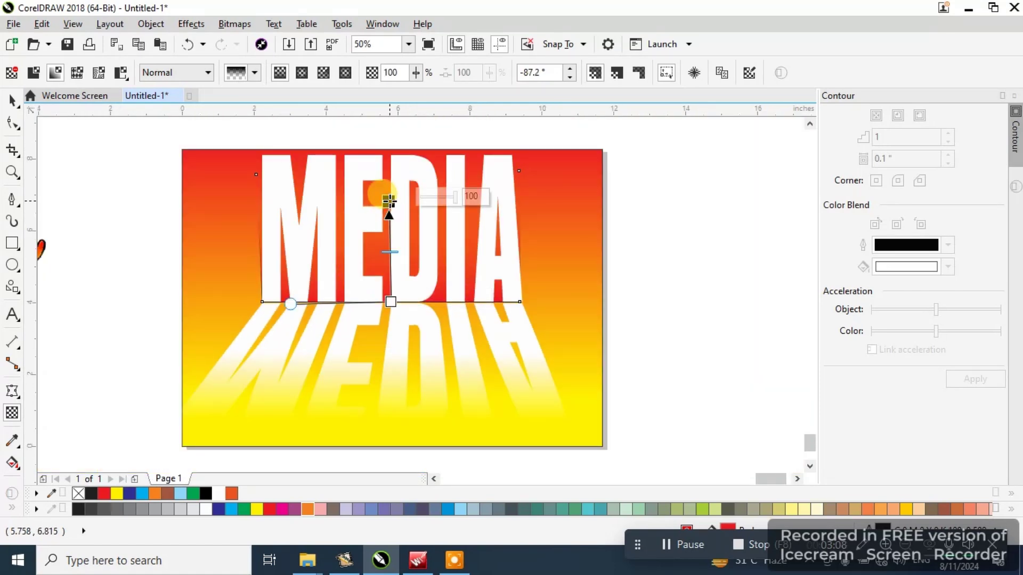
scroll(389, 201, up, 1)
drag(392, 403, 391, 375)
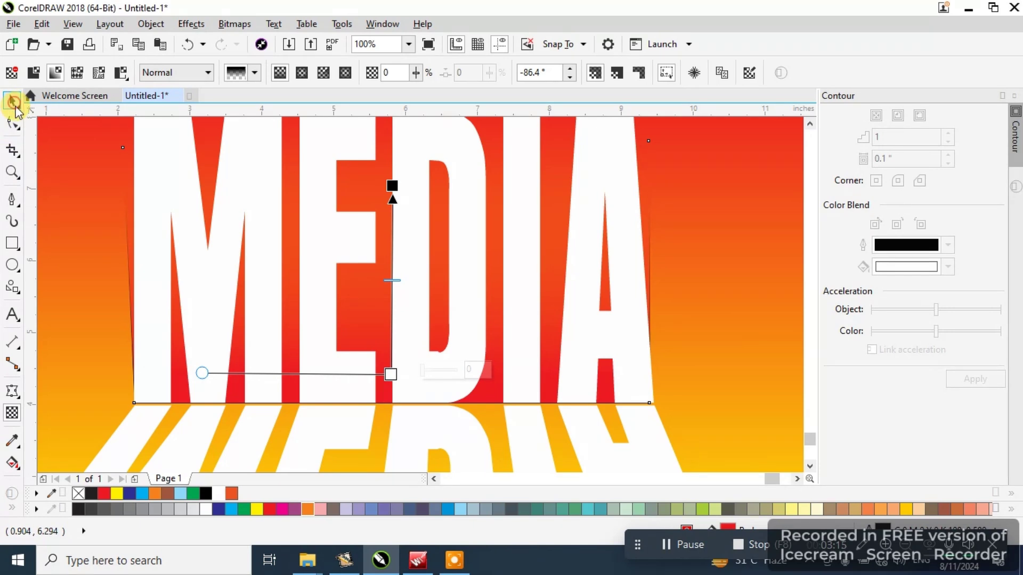
Remove the red panel's outline and move its two upper corner nodes inward, level with each other, within the outer MEDIA letters.
click(14, 105)
click(92, 417)
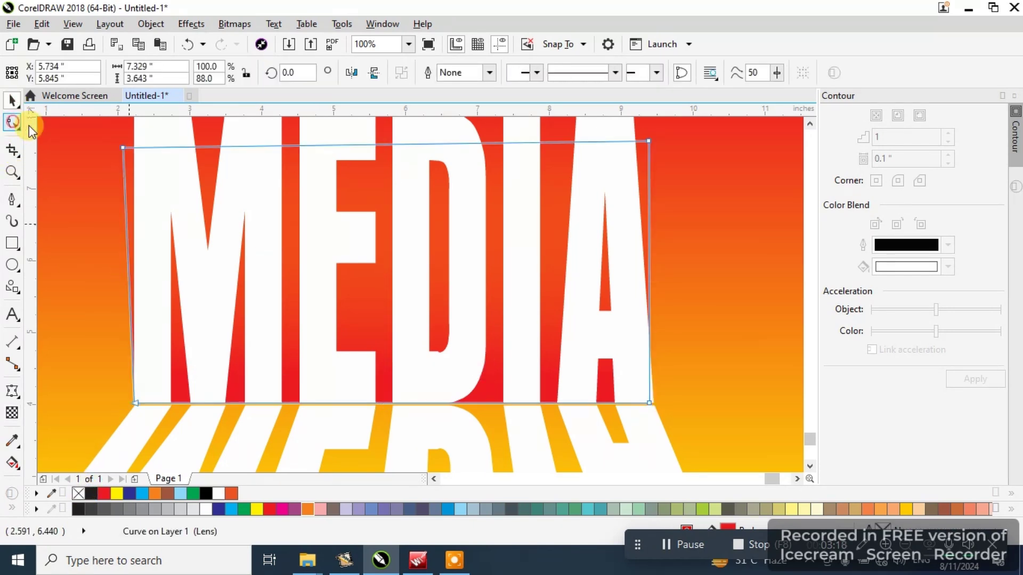
click(12, 123)
drag(122, 147, 144, 147)
drag(650, 141, 632, 147)
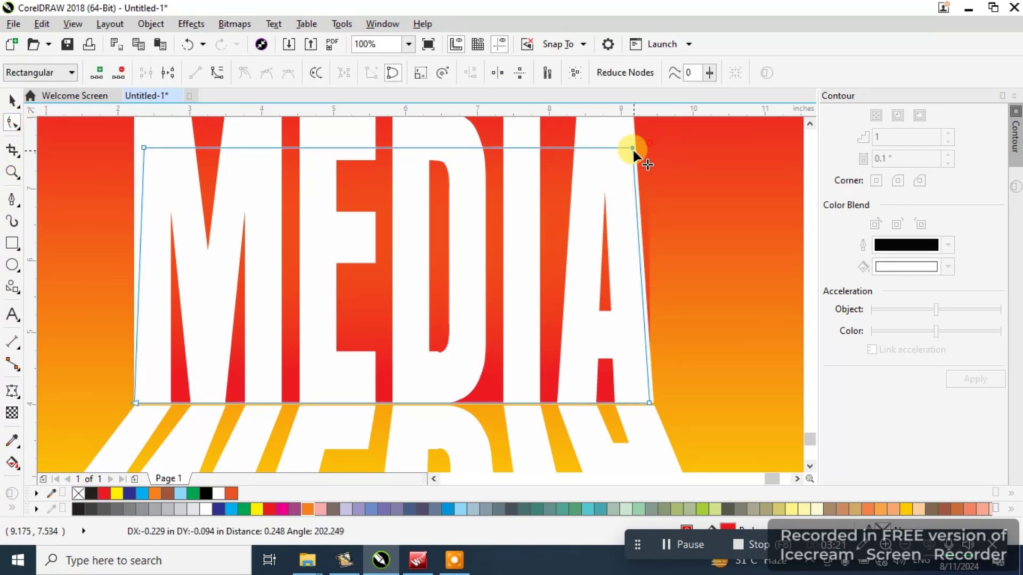
click(10, 104)
Move the cartoon mouse picture onto the MEDIA design and scale it down to about 3.36 × 4.54 inches.
scroll(362, 214, down, 2)
scroll(367, 224, up, 1)
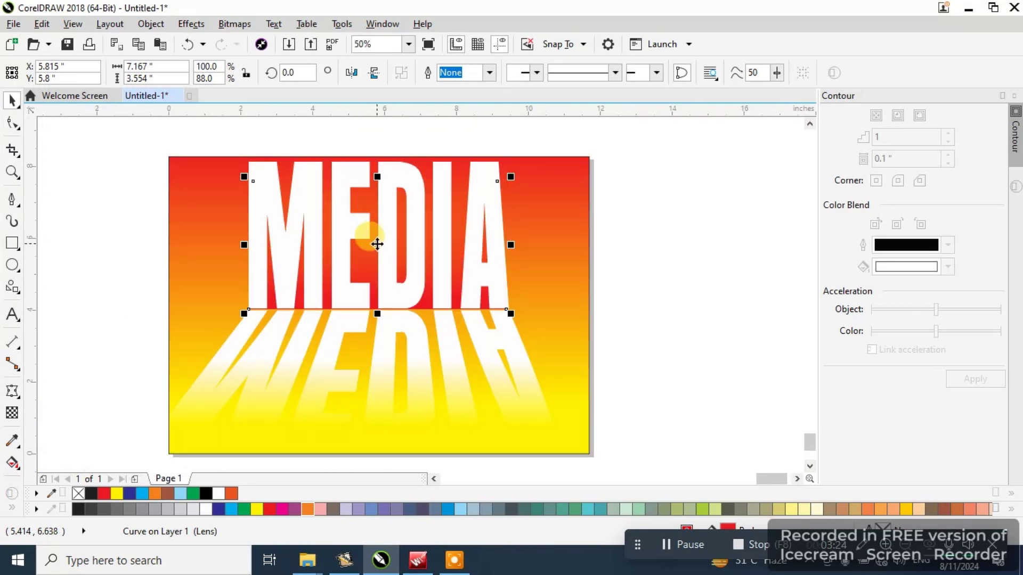
scroll(449, 314, down, 1)
drag(231, 282, 434, 269)
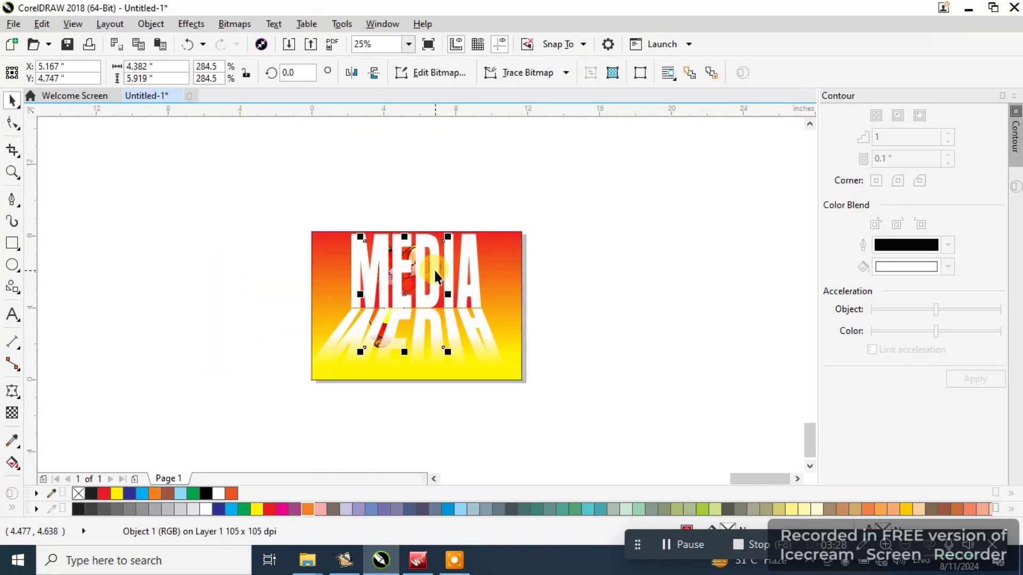
scroll(436, 271, up, 1)
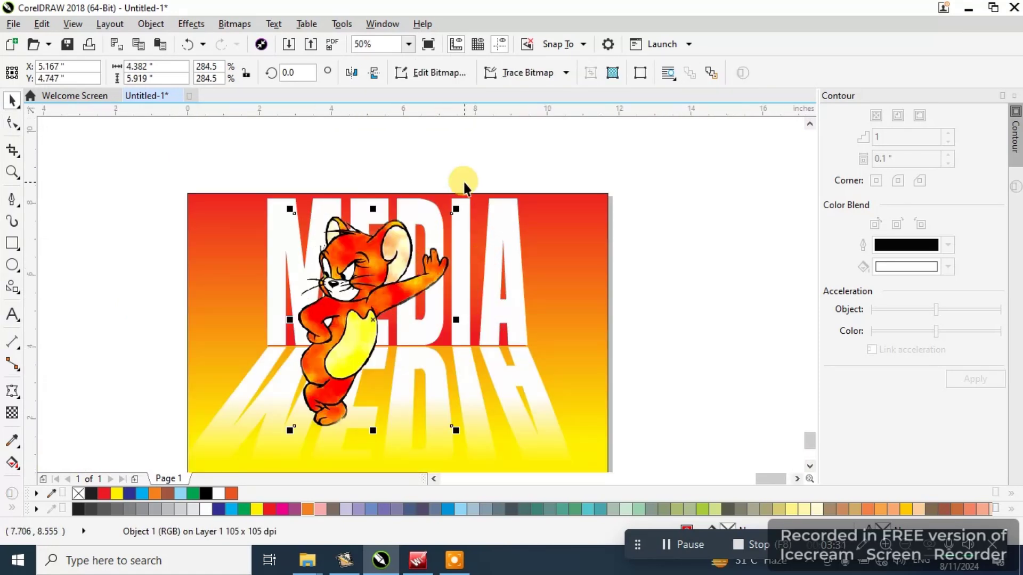
drag(459, 206, 458, 256)
scroll(335, 357, up, 1)
drag(339, 355, 415, 332)
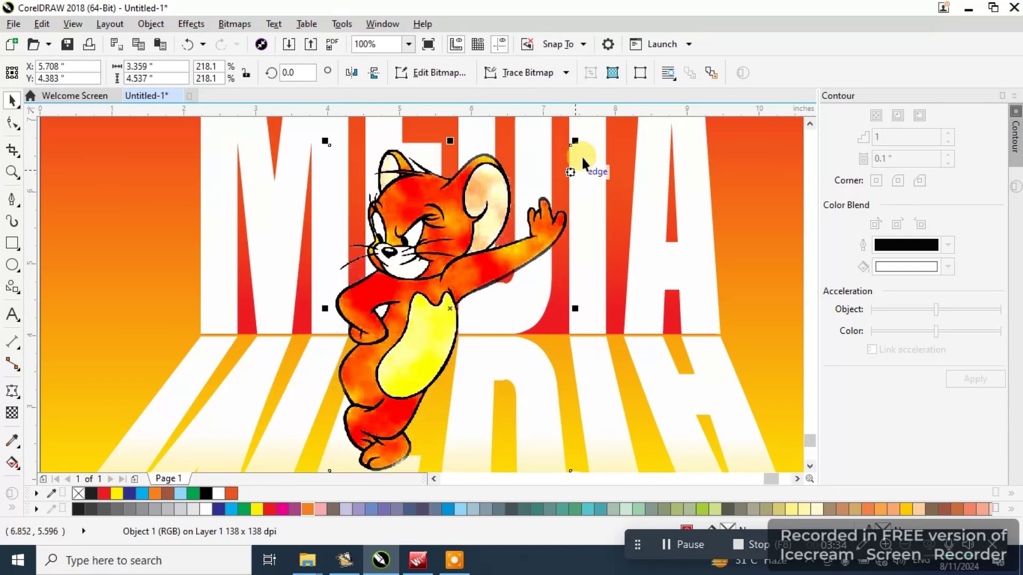
Scale the mouse picture down to about 2.23 × 3.01 inches and position it with its raised hand against the letter D.
drag(576, 138, 547, 259)
drag(414, 357, 464, 294)
scroll(540, 221, up, 1)
drag(540, 222, 519, 212)
scroll(520, 213, up, 1)
scroll(519, 214, down, 2)
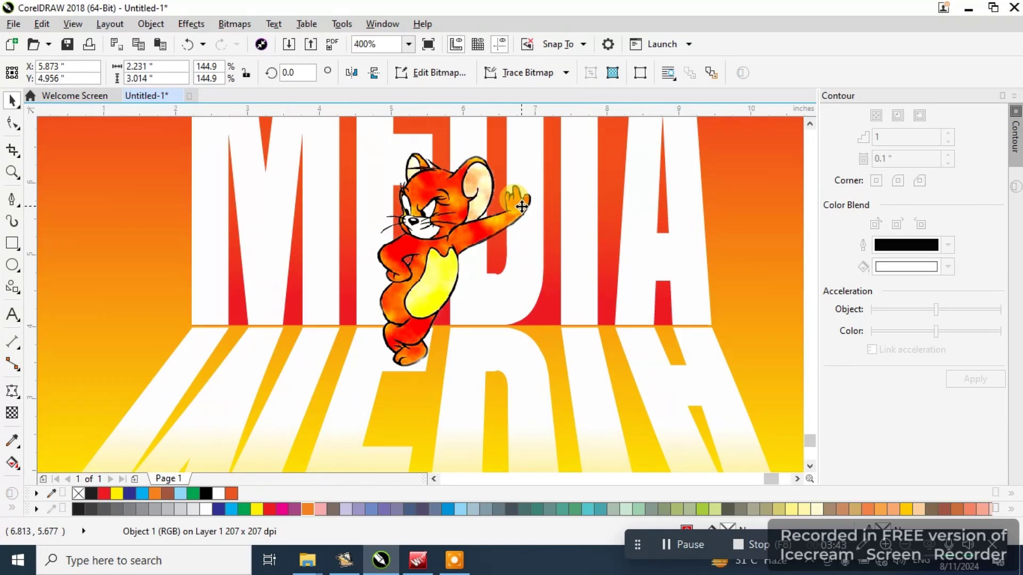
scroll(521, 266, down, 1)
scroll(514, 264, up, 2)
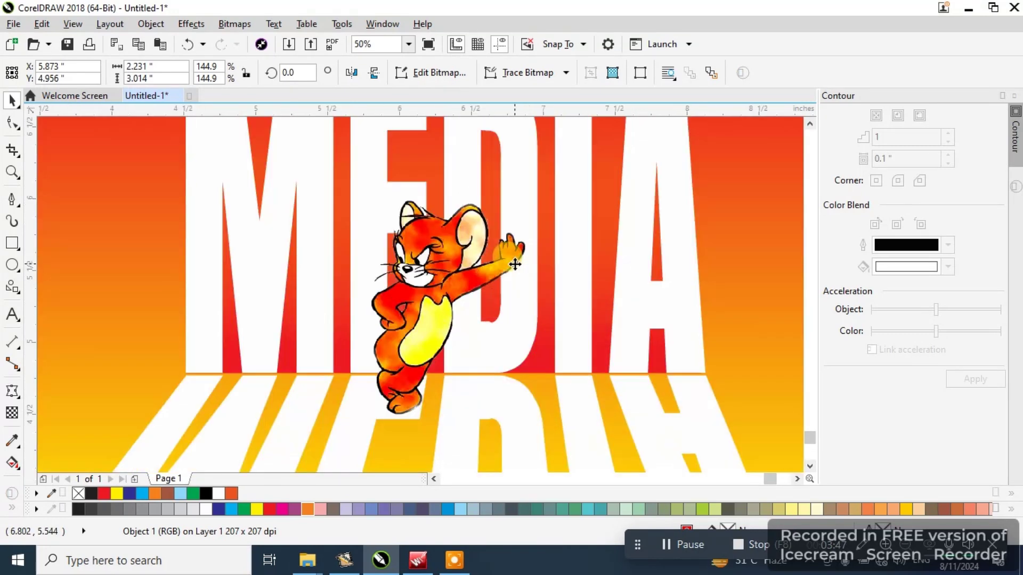
drag(513, 263, 522, 235)
scroll(493, 241, up, 1)
scroll(471, 213, down, 1)
scroll(472, 213, down, 2)
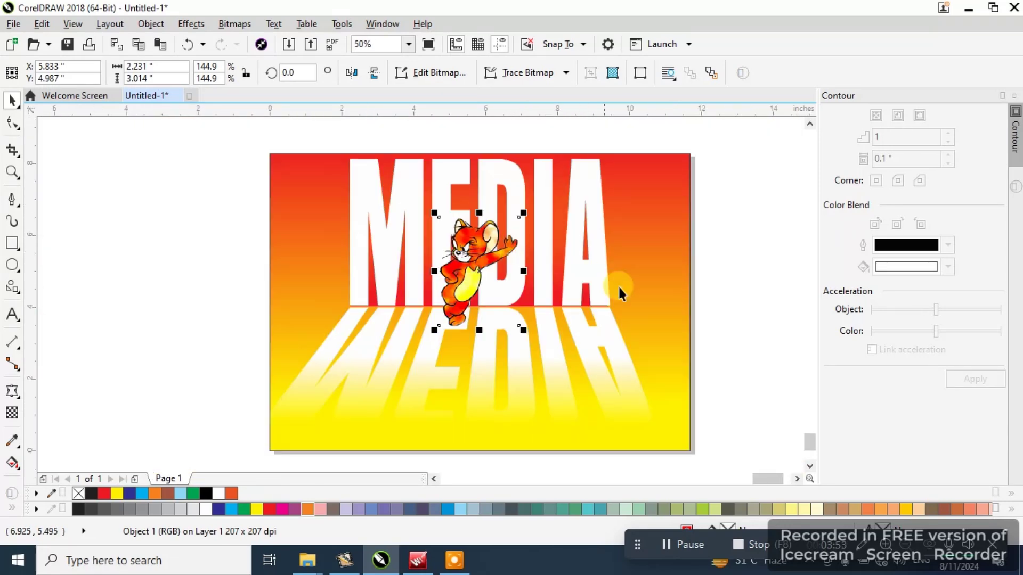
Enlarge the mouse picture to about 2.88 × 3.9 inches and shift it so the raised hand reaches the letter I.
drag(523, 331, 549, 366)
scroll(580, 217, up, 2)
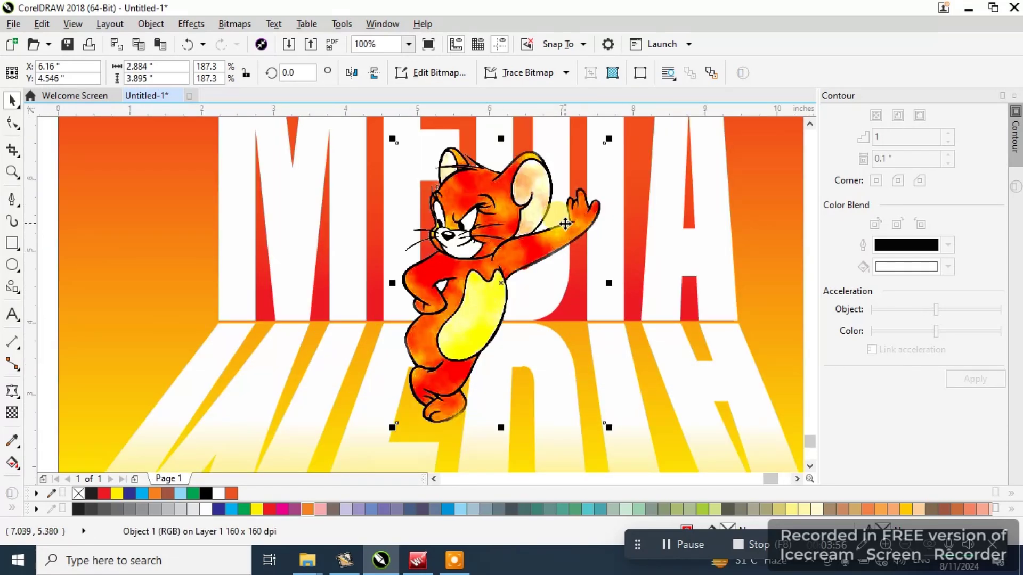
mouse_move(580, 216)
mouse_down()
mouse_move(612, 202)
mouse_move(570, 217)
mouse_up()
scroll(551, 215, down, 2)
scroll(553, 215, up, 3)
scroll(553, 221, down, 3)
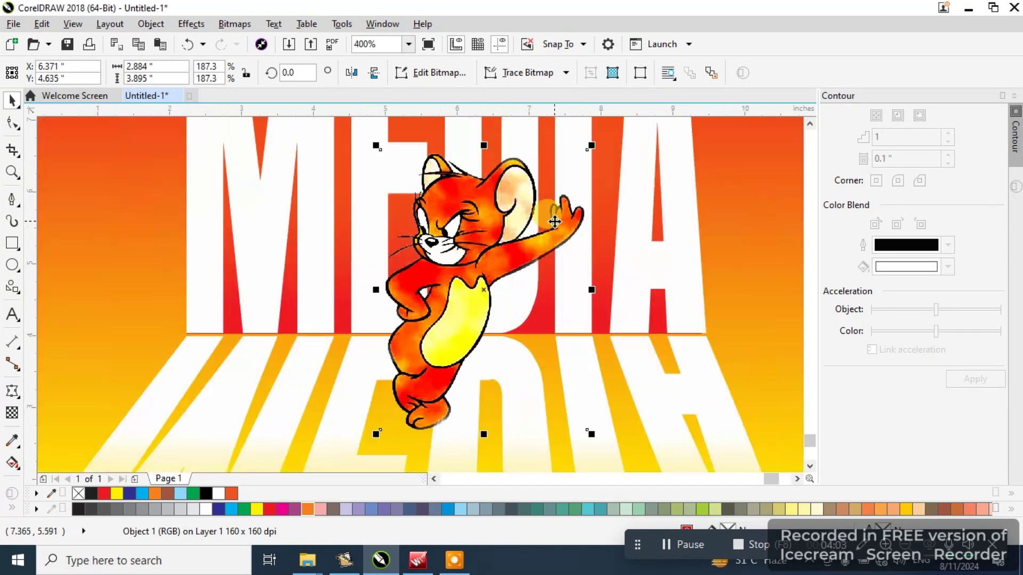
Enlarge the mouse picture to about 3.29 × 4.44 inches and place its raised hand on the letter I.
drag(446, 341, 431, 356)
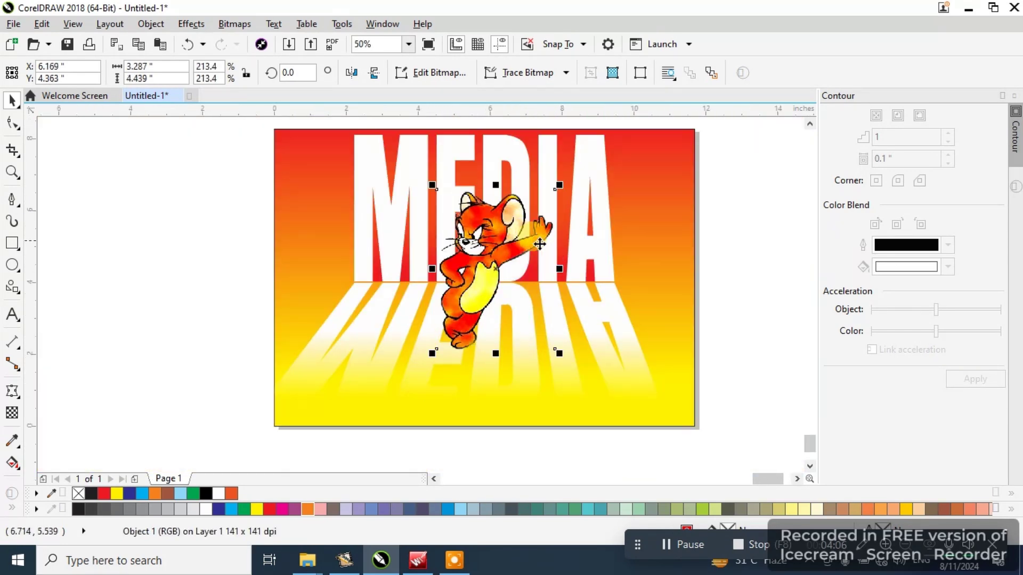
scroll(431, 356, up, 1)
drag(470, 304, 469, 298)
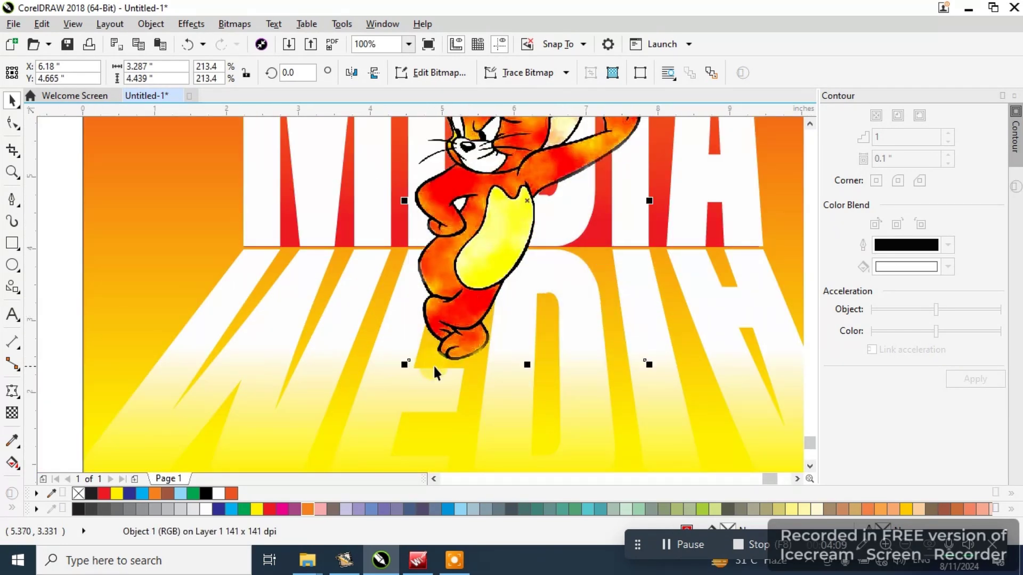
scroll(514, 250, down, 1)
scroll(514, 253, up, 2)
scroll(515, 256, up, 1)
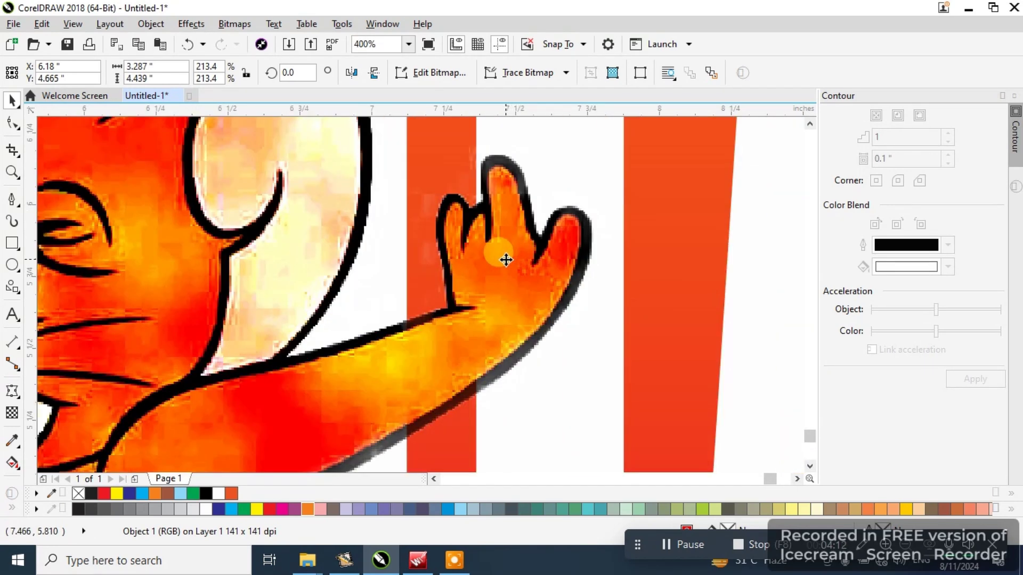
drag(504, 258, 515, 260)
scroll(515, 261, down, 3)
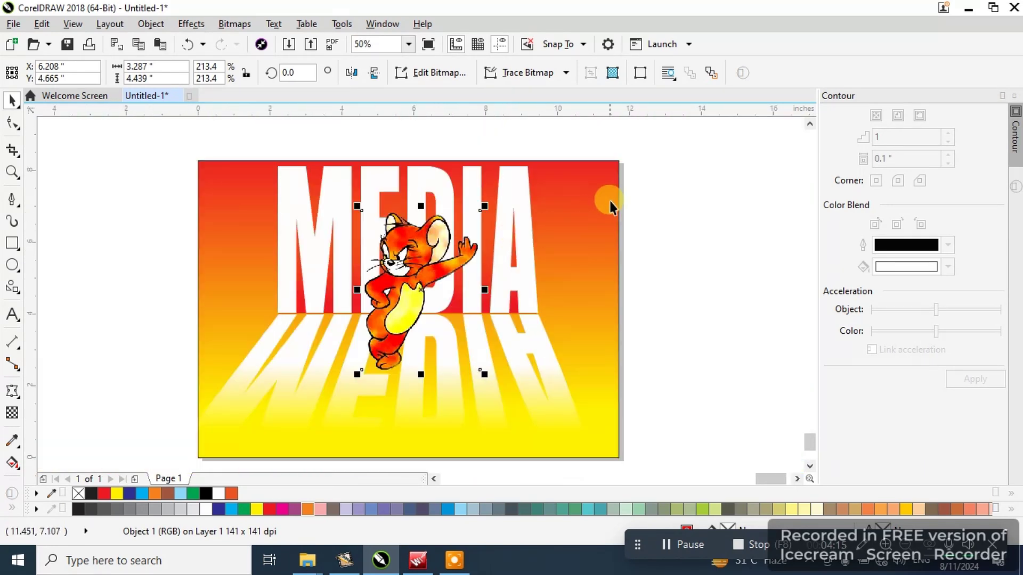
Recolor the background rectangle's gradient with black at its upper end and red at its lower end.
click(609, 199)
click(12, 462)
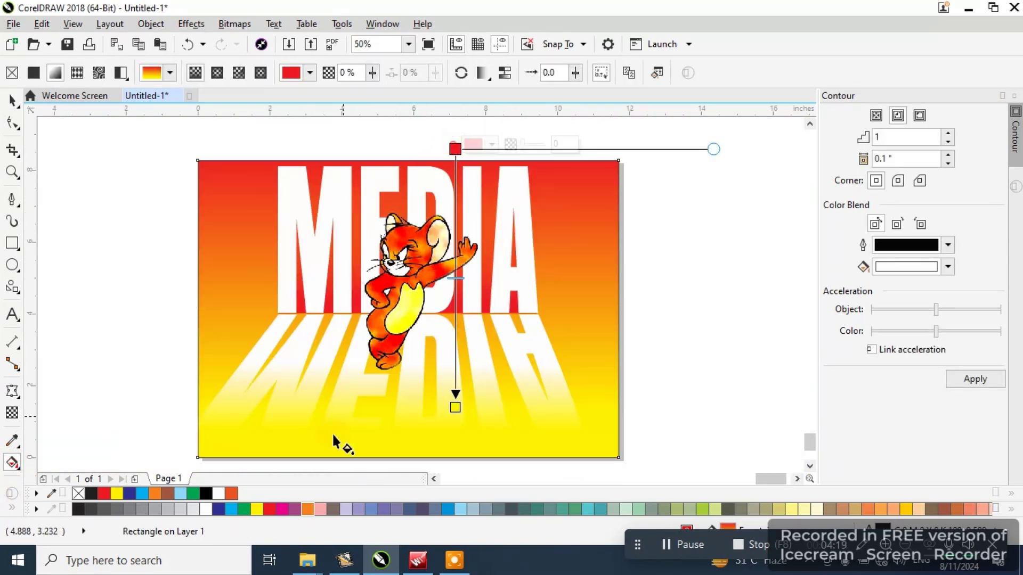
click(209, 494)
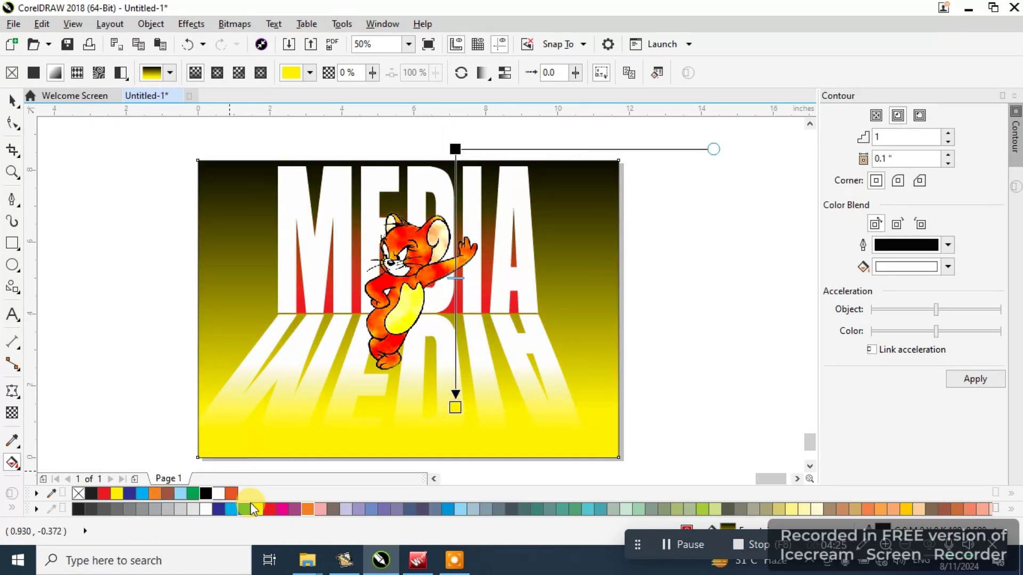
click(269, 509)
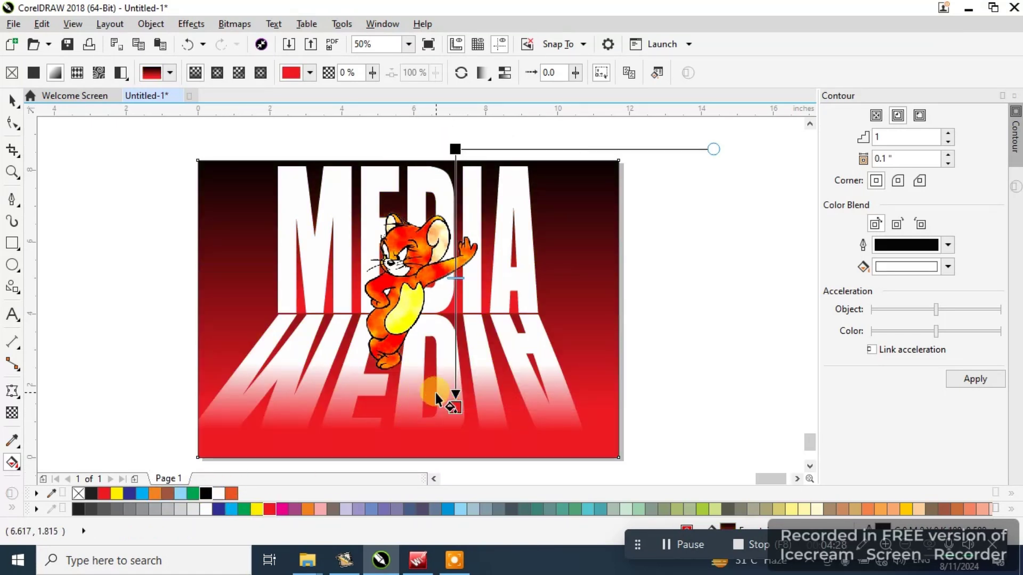
Try to fill the red panel behind the upright MEDIA text with black between the letters D and I.
click(11, 98)
click(353, 269)
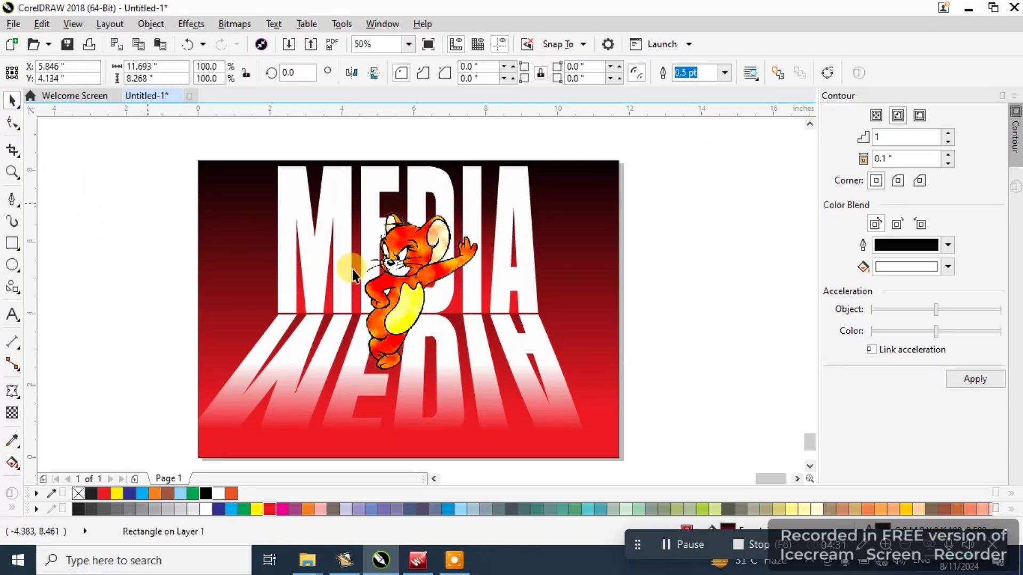
scroll(458, 305, up, 6)
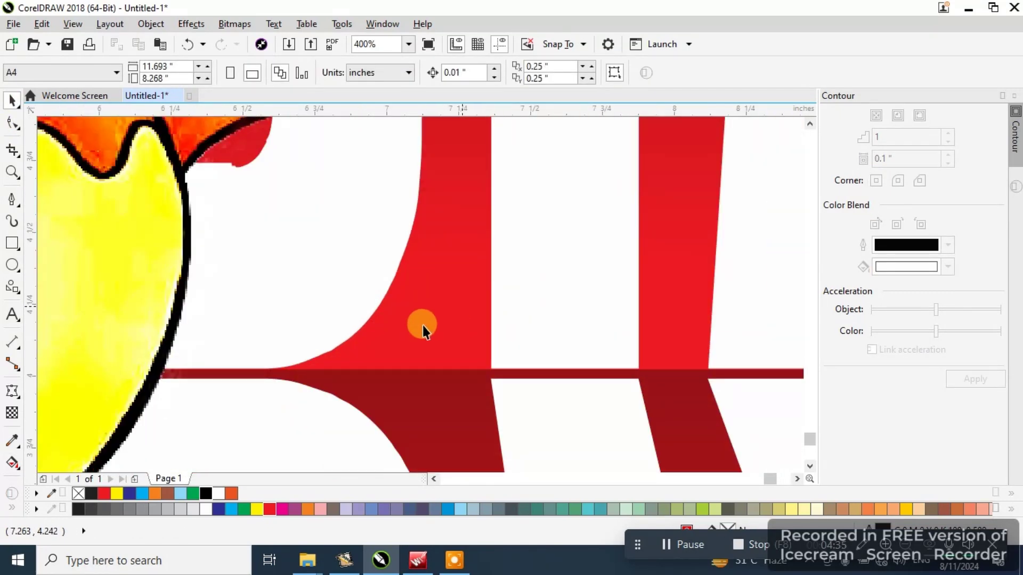
click(423, 325)
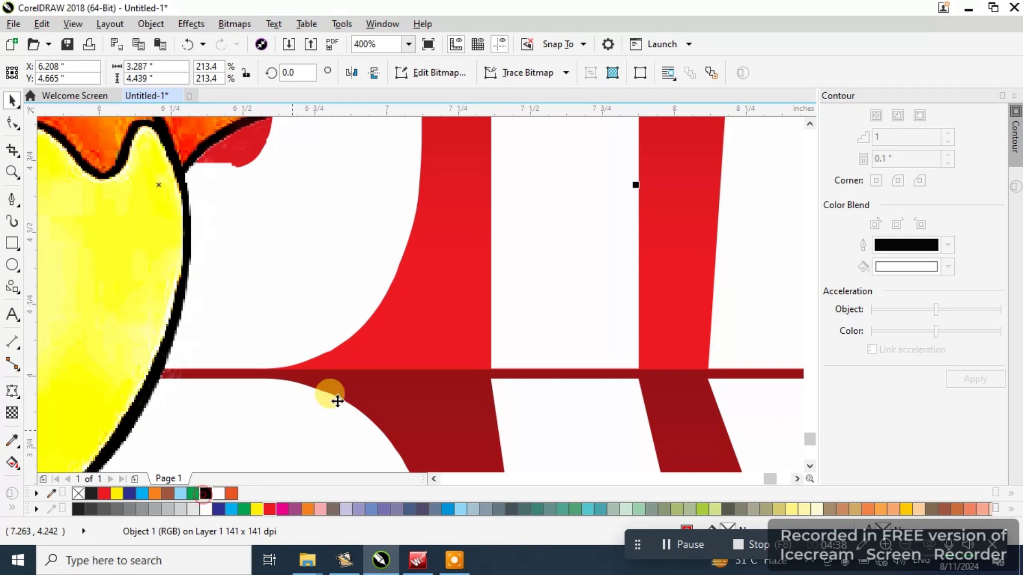
scroll(338, 401, down, 6)
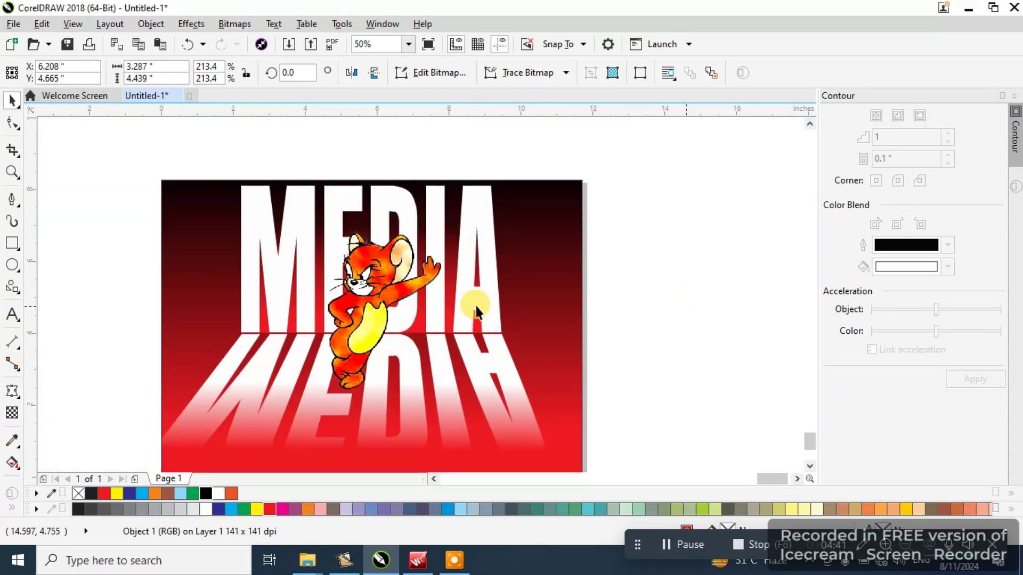
Select the red panel through the gap inside the letter M and fill it with black.
click(475, 306)
scroll(478, 321, up, 1)
scroll(77, 313, up, 2)
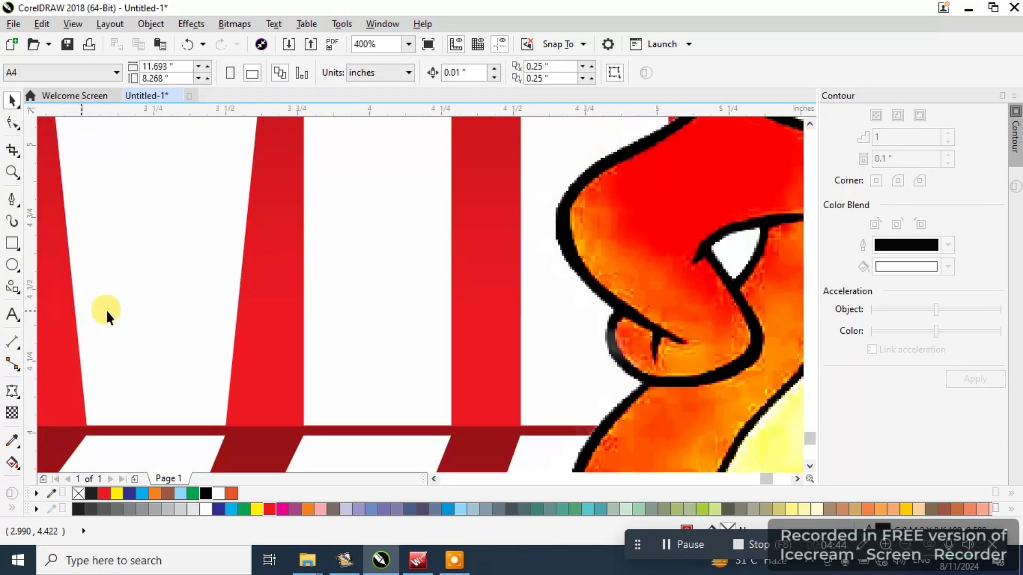
scroll(337, 283, down, 2)
scroll(436, 252, up, 2)
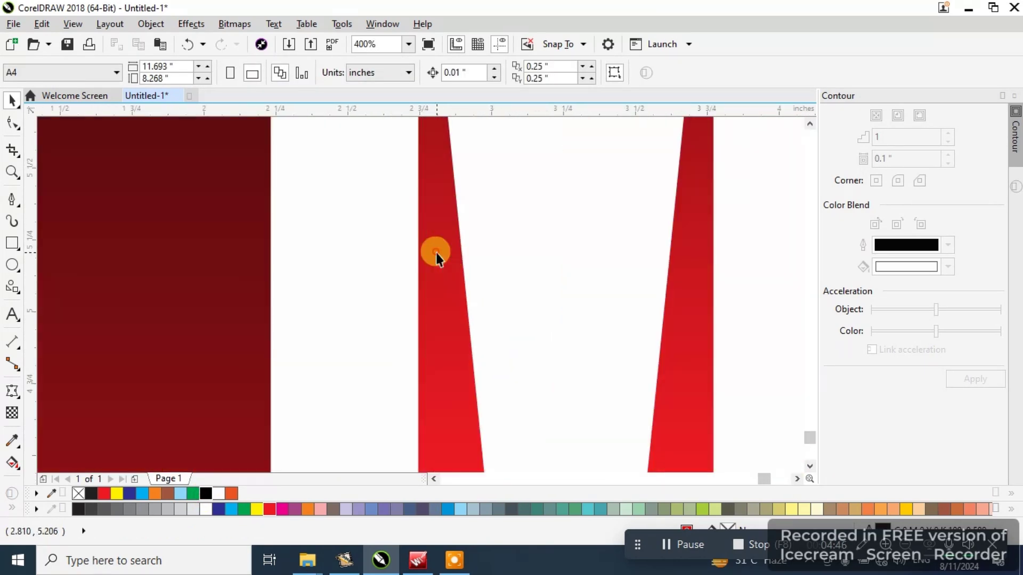
click(208, 494)
Stretch the black panel from its center to about 13.45 inches wide and PowerClip it inside the background rectangle.
scroll(256, 341, down, 3)
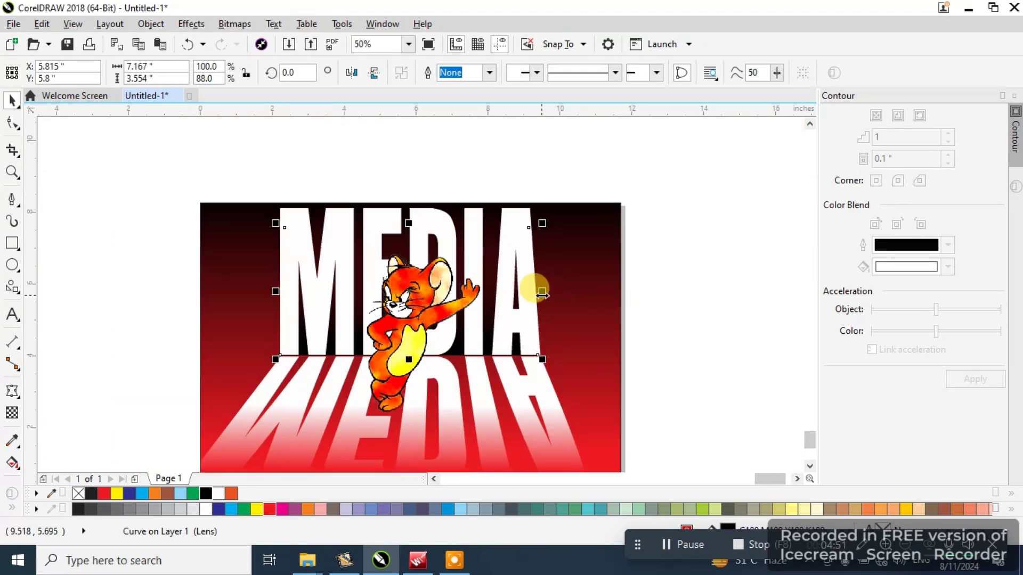
drag(542, 291, 654, 314)
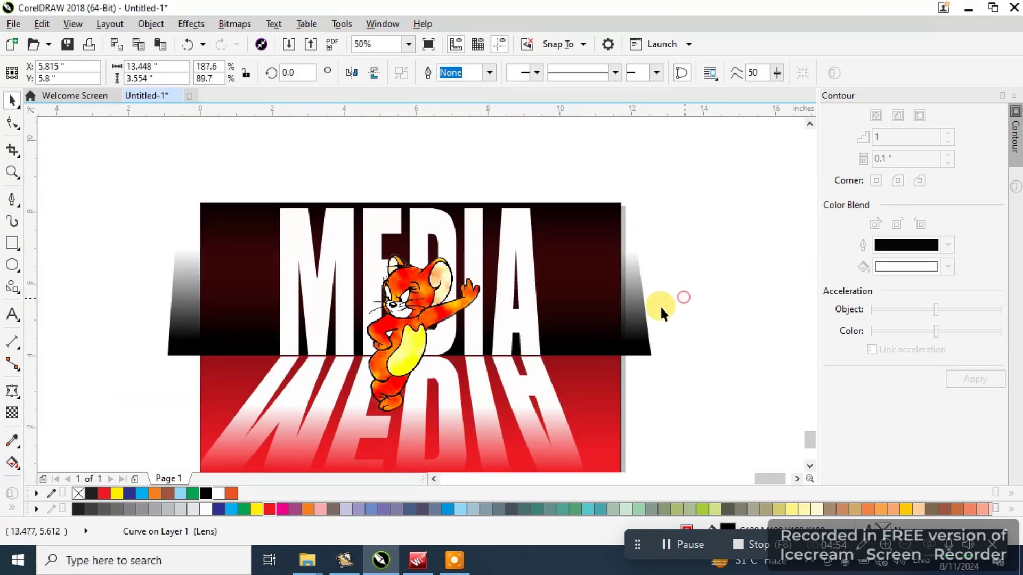
right_click(665, 146)
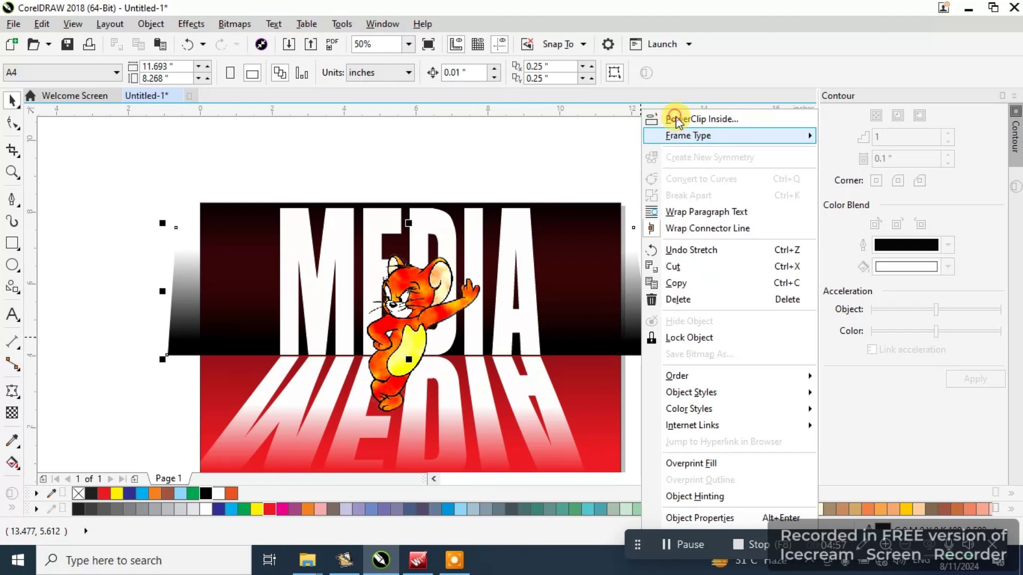
click(676, 118)
click(608, 414)
scroll(471, 171, down, 2)
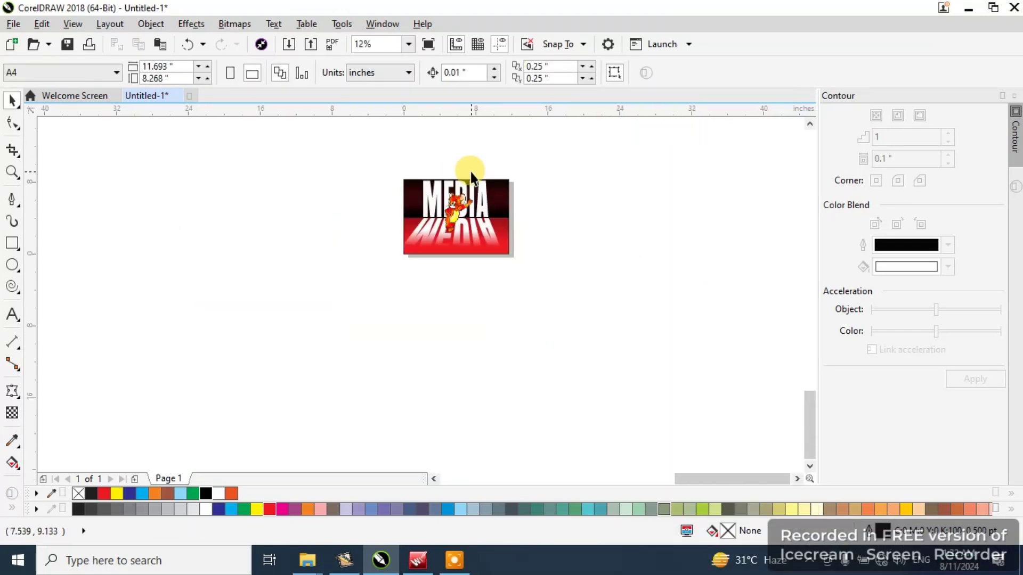
Try a Multiply drop shadow on the mouse, cast diagonally past its feet with opacity 50 and feathering 15.
scroll(471, 172, up, 1)
scroll(446, 248, up, 1)
click(456, 261)
scroll(433, 356, down, 1)
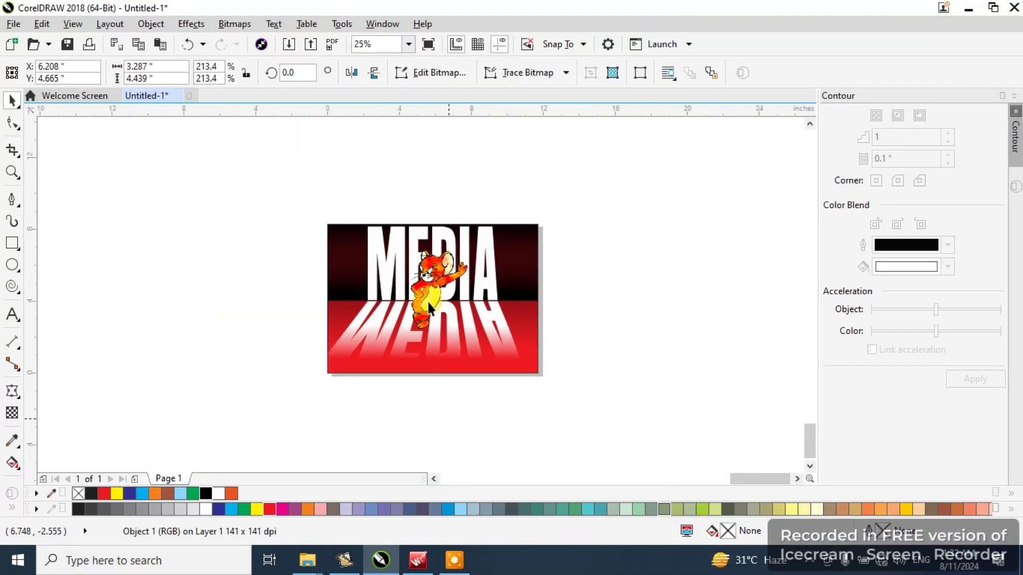
scroll(427, 303, up, 1)
scroll(423, 328, up, 2)
scroll(415, 306, down, 1)
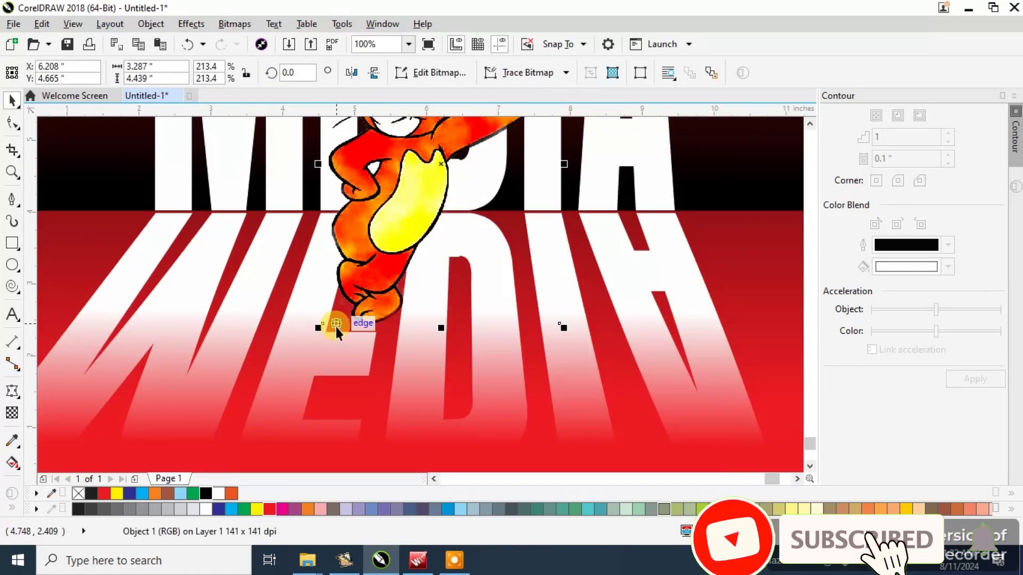
click(18, 398)
click(40, 392)
drag(404, 192, 326, 340)
scroll(326, 339, down, 1)
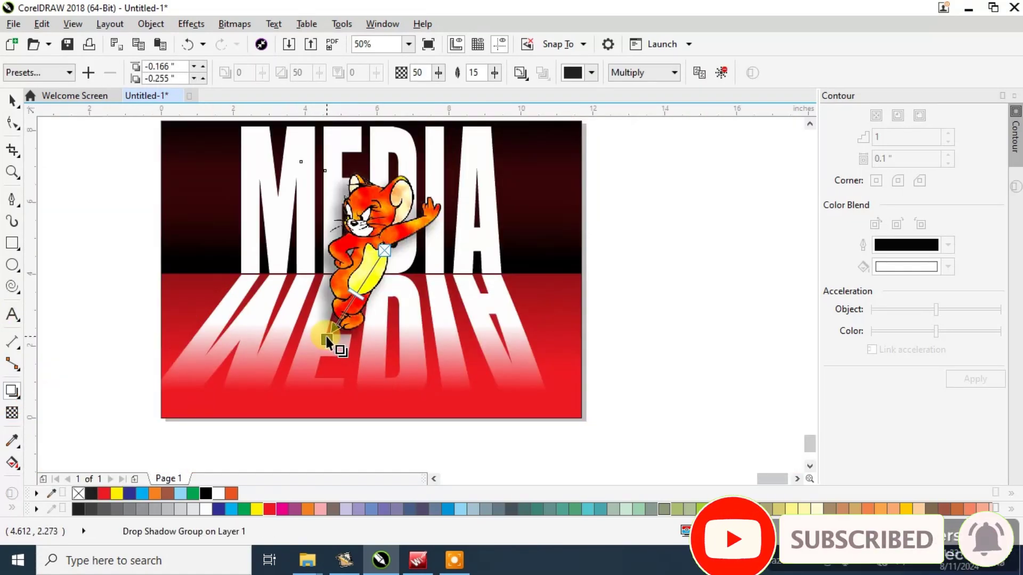
click(187, 45)
Try a zero-offset Multiply drop shadow around the mouse with opacity 100 and feathering 4.
drag(380, 253, 443, 251)
drag(494, 73, 497, 95)
click(494, 76)
click(494, 78)
scroll(407, 228, up, 2)
click(12, 101)
scroll(505, 210, down, 2)
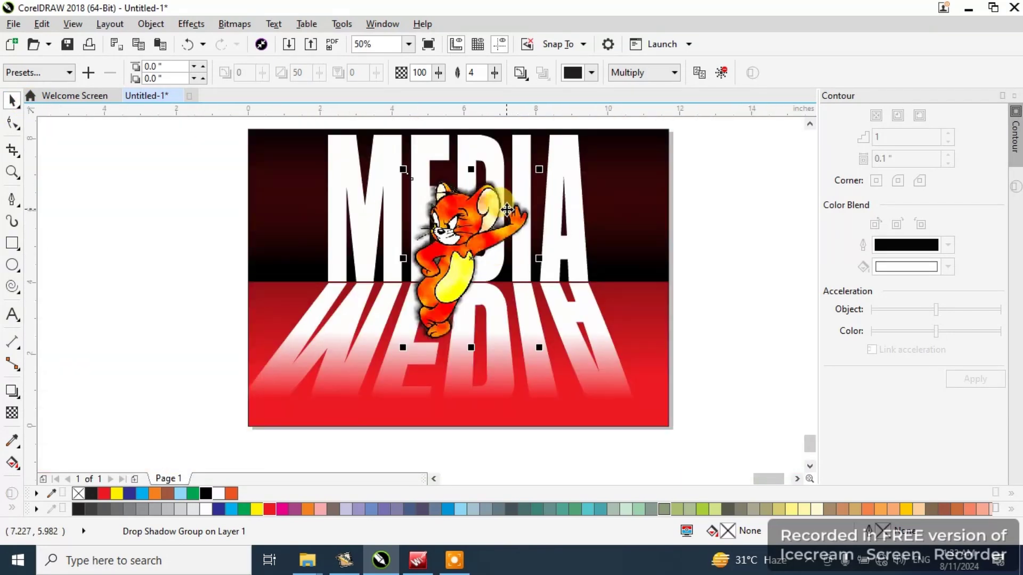
Undo the drop shadow edits on the mouse.
scroll(506, 210, up, 1)
scroll(532, 226, down, 1)
scroll(532, 226, up, 1)
key(ctrl+z)
key(ctrl+z)
key(ctrl+z)
key(ctrl+z)
key(ctrl+z)
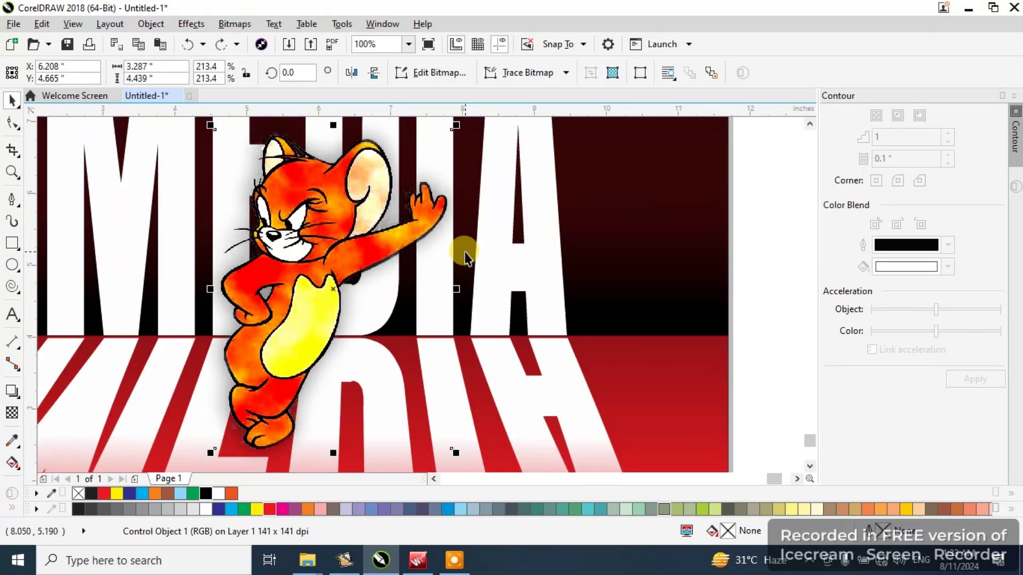
key(ctrl+z)
key(ctrl+z)
scroll(452, 245, down, 1)
key(ctrl+shift+z)
Draw an ellipse about 0.83 by 0.66 inches over the mouse's feet and fill it with C100 M100 Y100 K100 black.
click(351, 271)
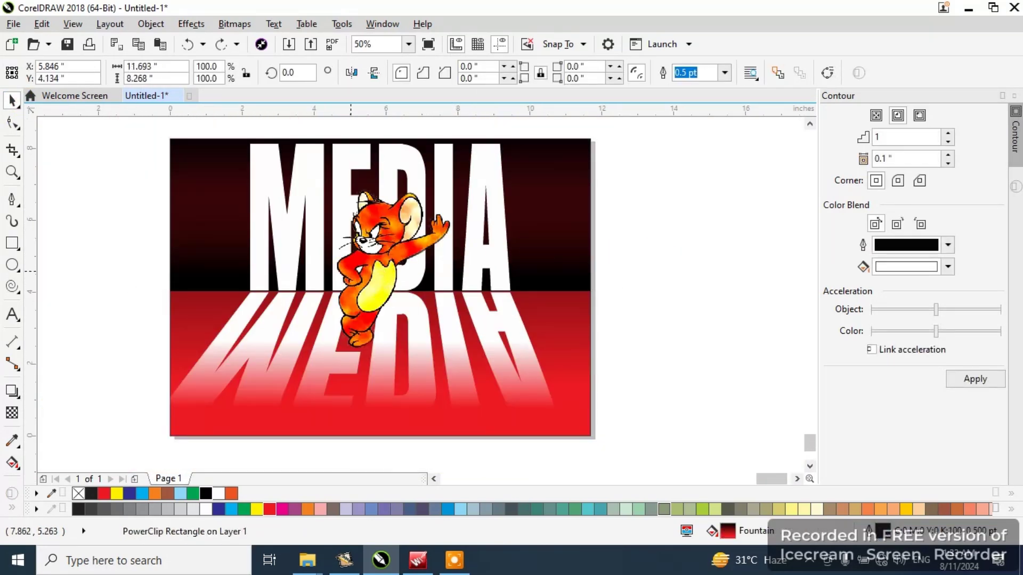
click(364, 345)
scroll(360, 345, up, 2)
drag(311, 356, 431, 262)
click(11, 100)
scroll(377, 321, up, 1)
drag(376, 323, 364, 327)
click(207, 493)
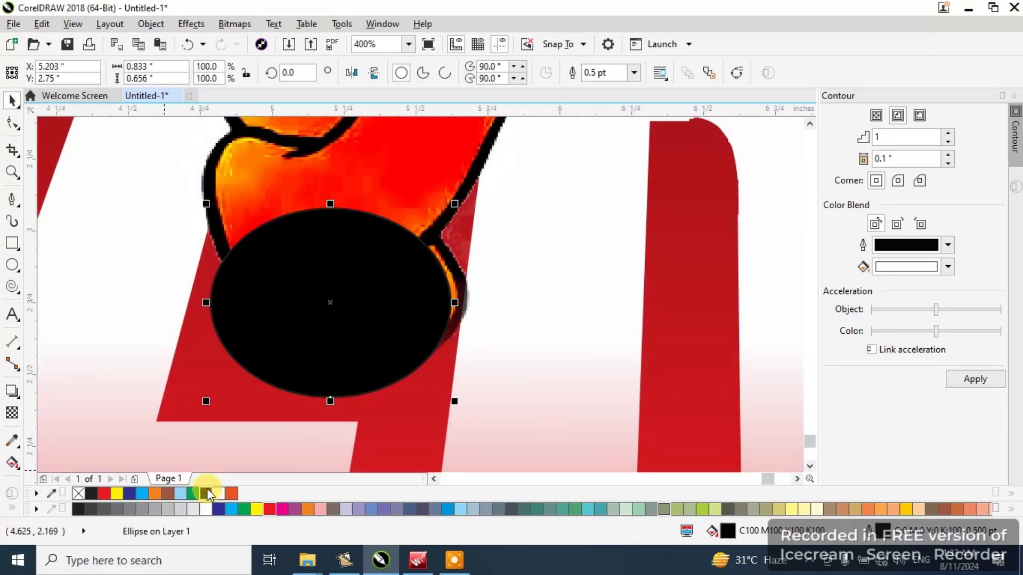
Place the black ellipse behind the mouse and enlarge it, without an outline, to about 0.90 by 0.71 inches.
key(shift+Page_Down)
key(ctrl+Page_Up)
scroll(282, 304, down, 1)
scroll(281, 308, down, 1)
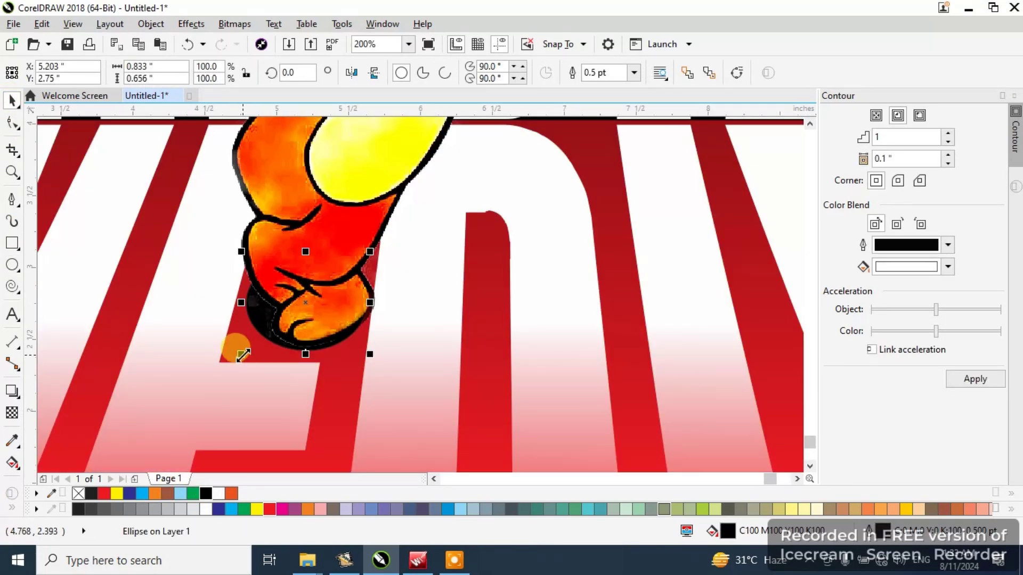
drag(241, 354, 231, 362)
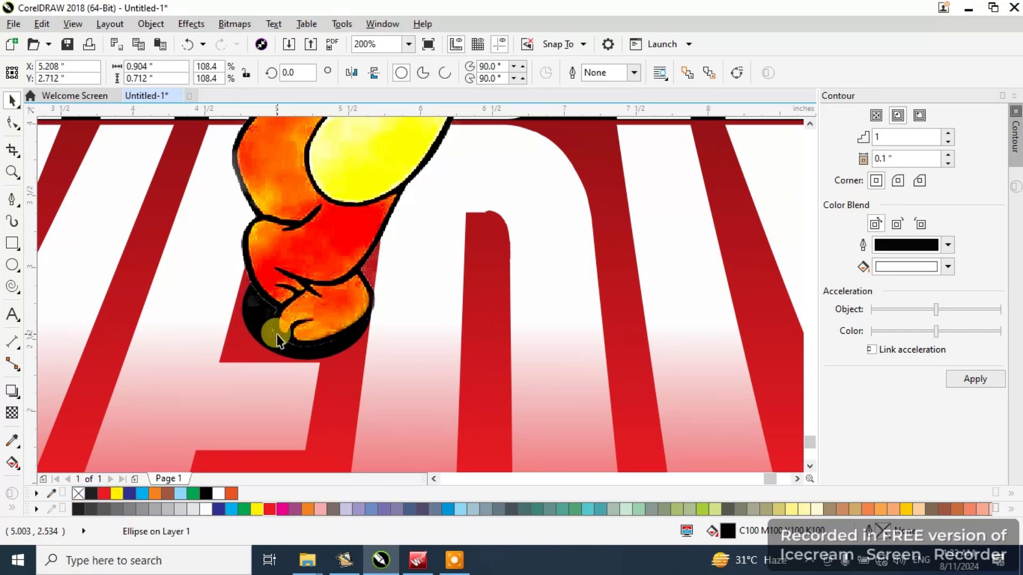
Try a copy of the black ellipse, narrowed to about 0.67 inches, as a shadow behind the mouse's raised hand.
scroll(277, 335, down, 2)
drag(276, 334, 348, 221)
scroll(348, 221, up, 2)
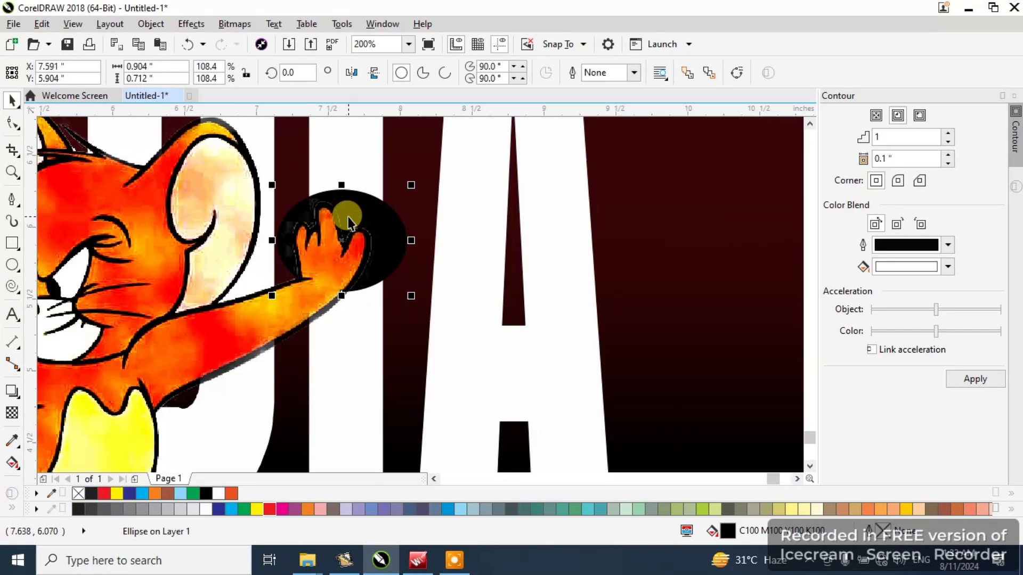
drag(411, 241, 377, 240)
scroll(323, 215, up, 1)
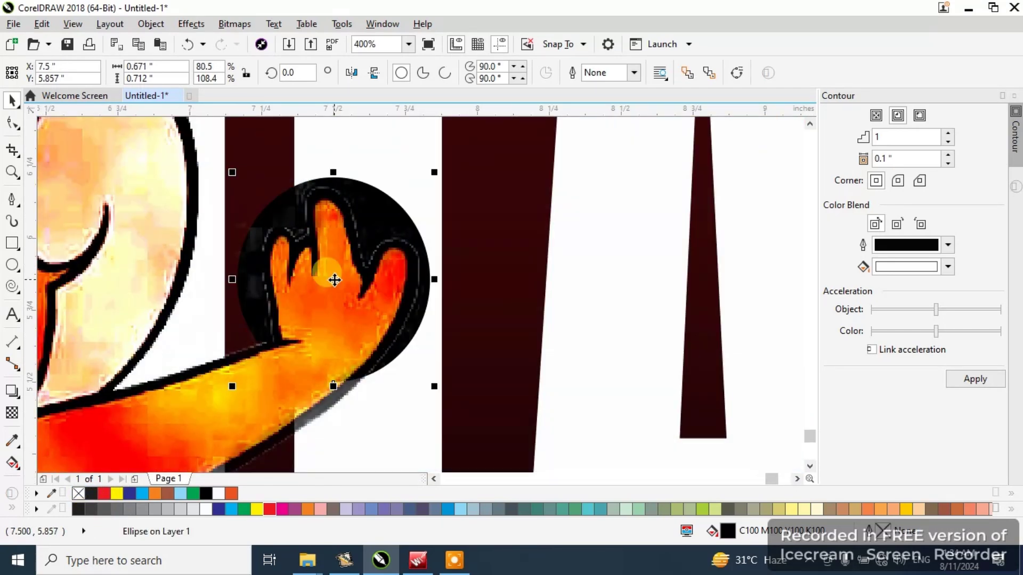
drag(333, 279, 331, 267)
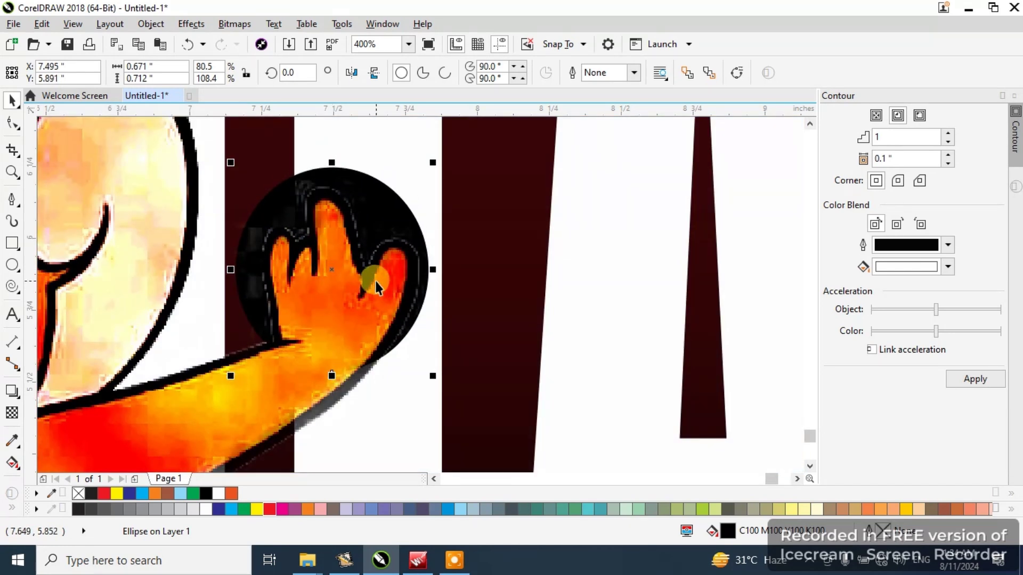
key(Delete)
Draw a closed straight-sided Pen outline around the fingers and outer edge of the mouse's raised hand, about 0.55 by 0.99 inches.
click(13, 195)
click(295, 452)
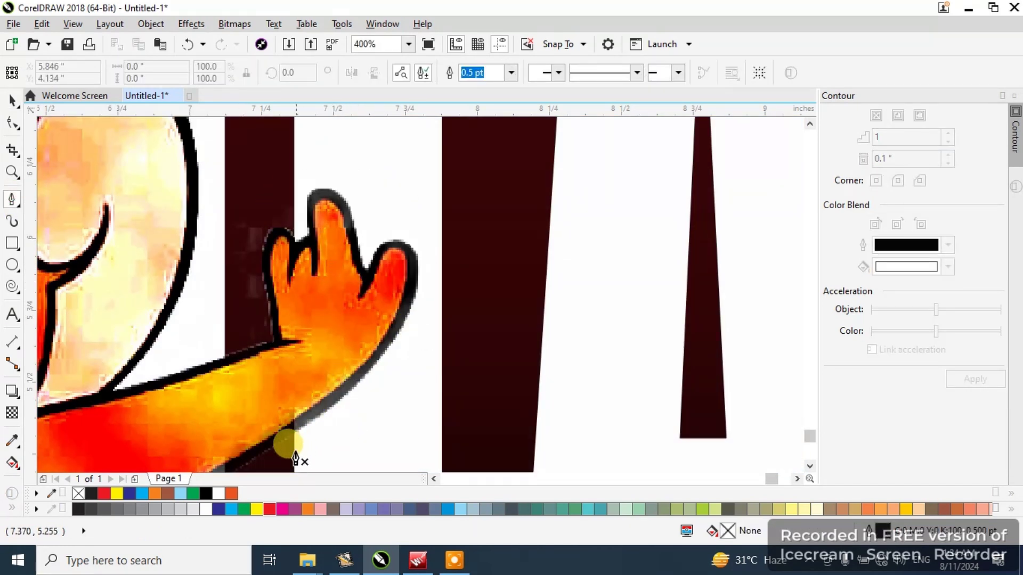
click(393, 376)
click(435, 251)
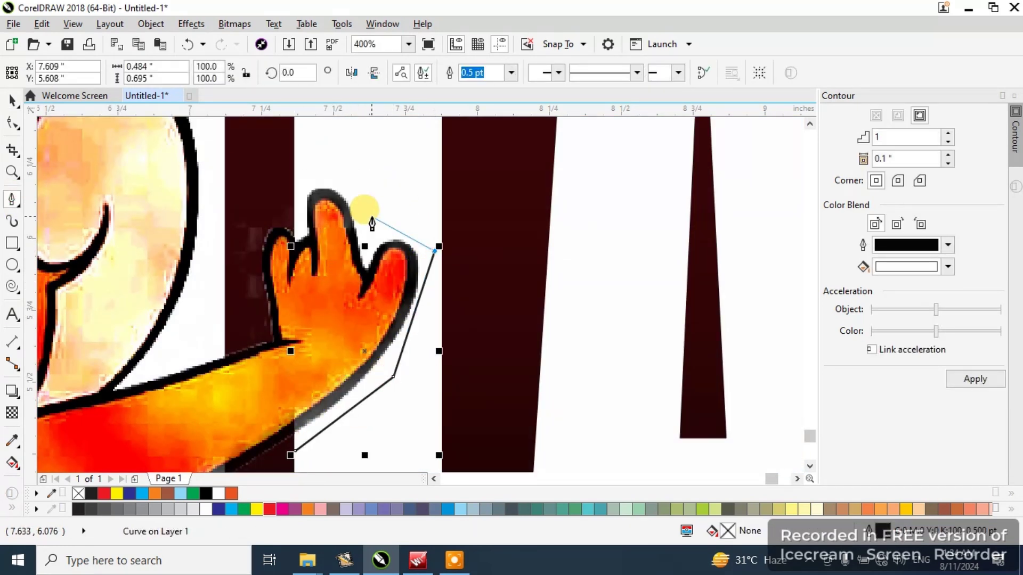
click(337, 166)
click(314, 175)
click(296, 197)
scroll(295, 197, up, 1)
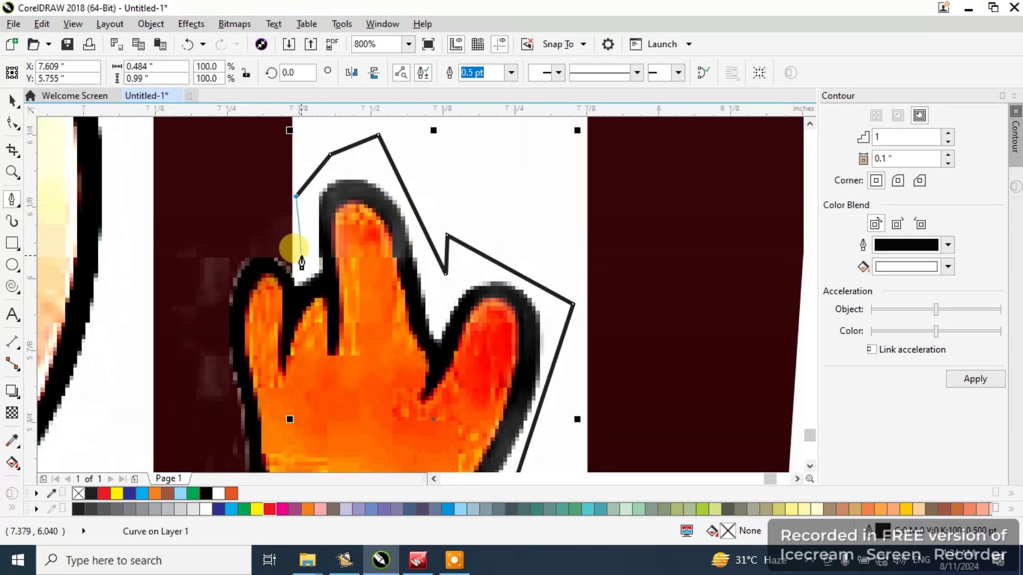
click(301, 255)
click(278, 223)
click(256, 340)
scroll(206, 164, down, 2)
scroll(227, 298, up, 1)
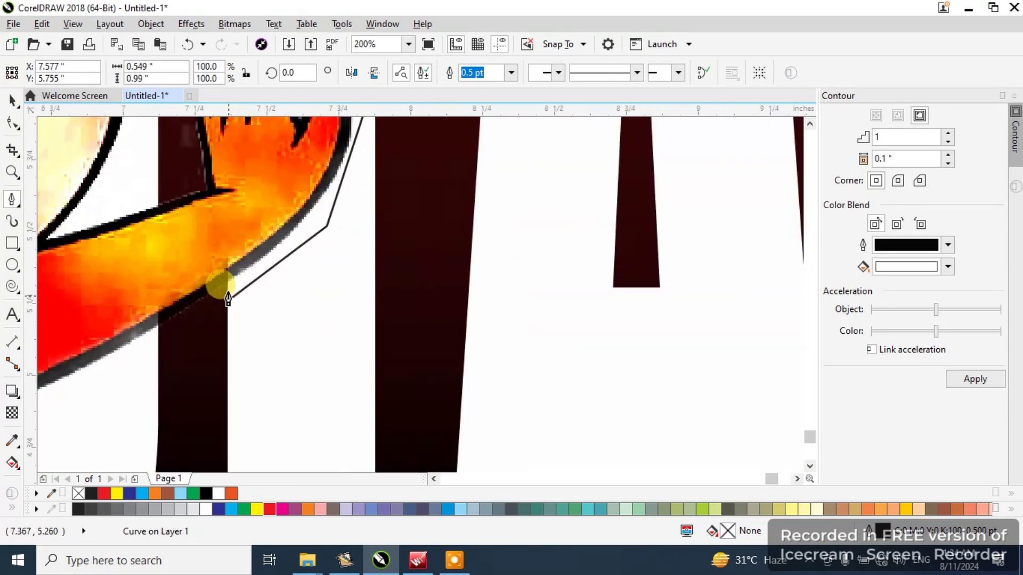
click(229, 300)
Curve the hand outline over the tallest finger and delete the extra node on that arc.
click(16, 123)
scroll(293, 347, down, 1)
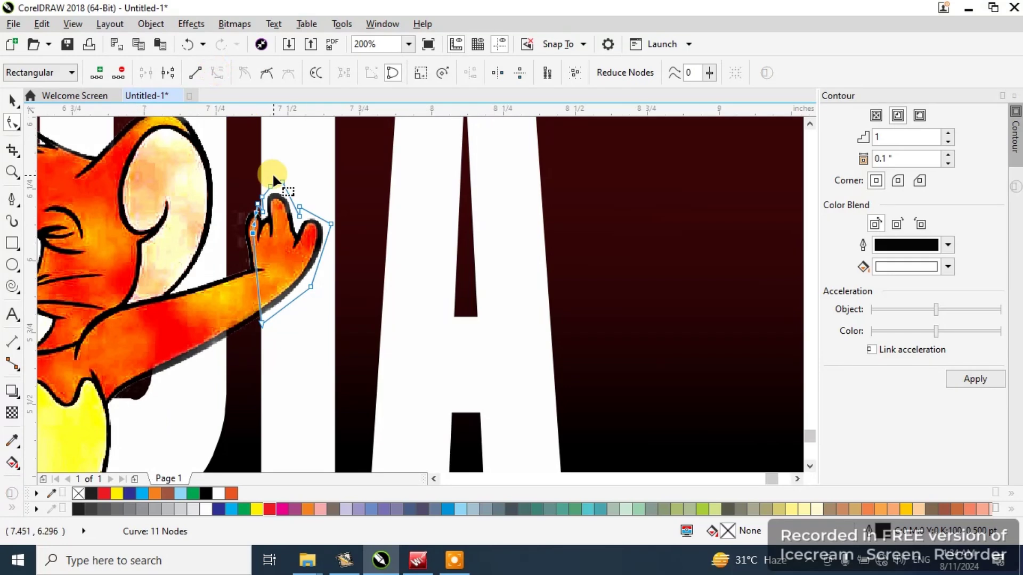
scroll(273, 175, up, 2)
drag(280, 214, 280, 200)
click(188, 47)
click(239, 248)
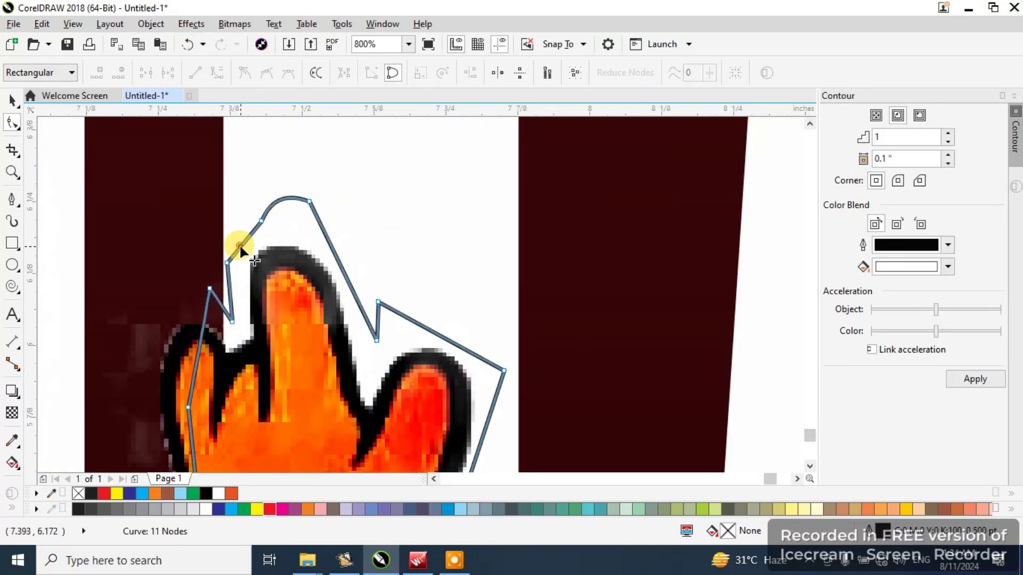
click(260, 220)
key(Delete)
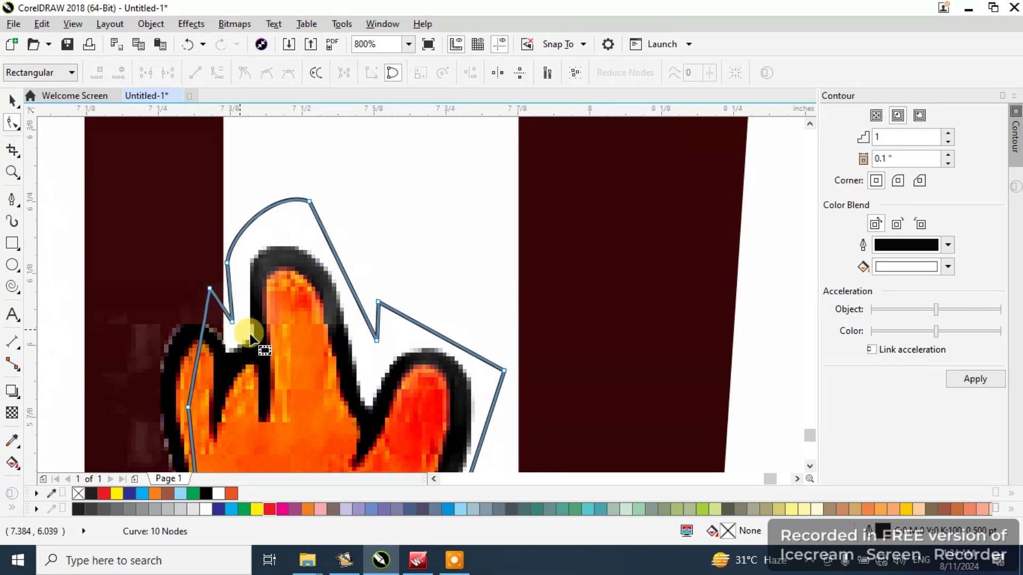
Bend the outline's remaining segments around the outer finger and palm edge, deleting the corner node between the two fingers.
mouse_move(341, 267)
mouse_down()
mouse_move(354, 254)
mouse_move(353, 263)
mouse_up()
drag(445, 339, 447, 297)
drag(379, 303, 424, 346)
key(Delete)
scroll(395, 311, down, 2)
scroll(415, 338, up, 1)
key(ctrl+z)
drag(477, 255, 306, 260)
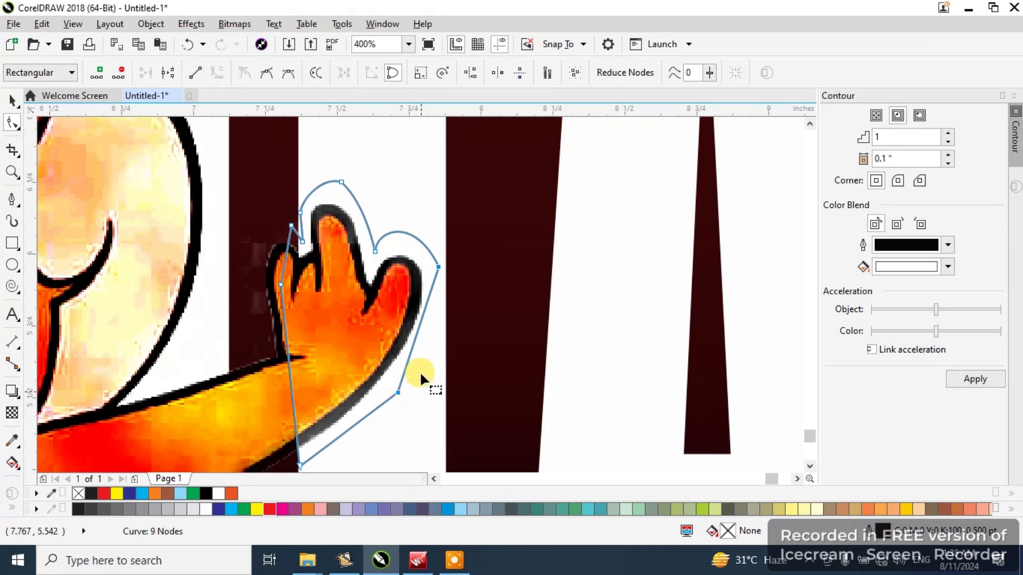
drag(417, 350, 425, 340)
Fill the hand outline with C100 M100 Y100 K100 black and place it behind the mouse.
click(13, 100)
click(205, 494)
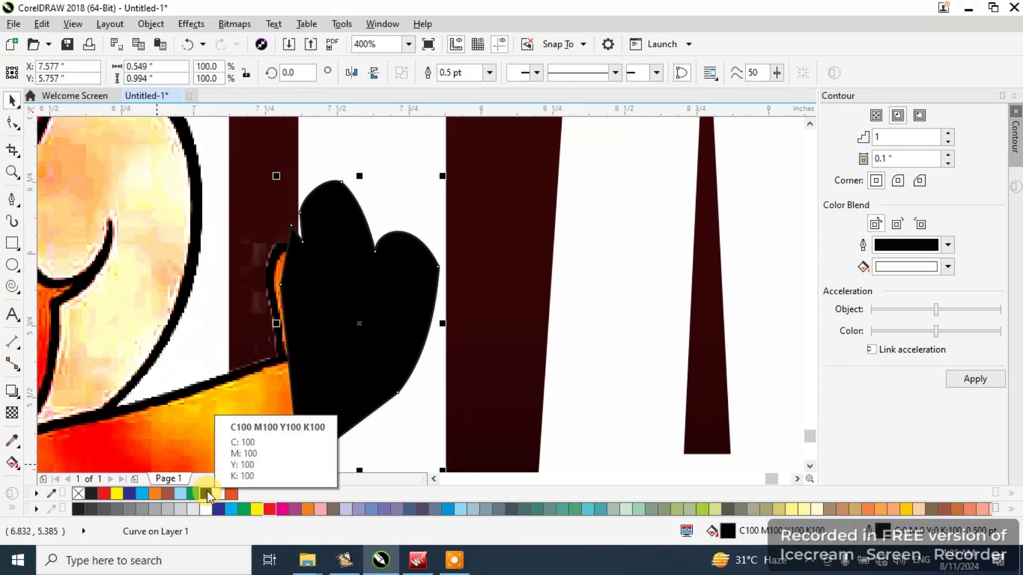
key(ctrl+Page_Down)
click(424, 244)
scroll(431, 292, down, 3)
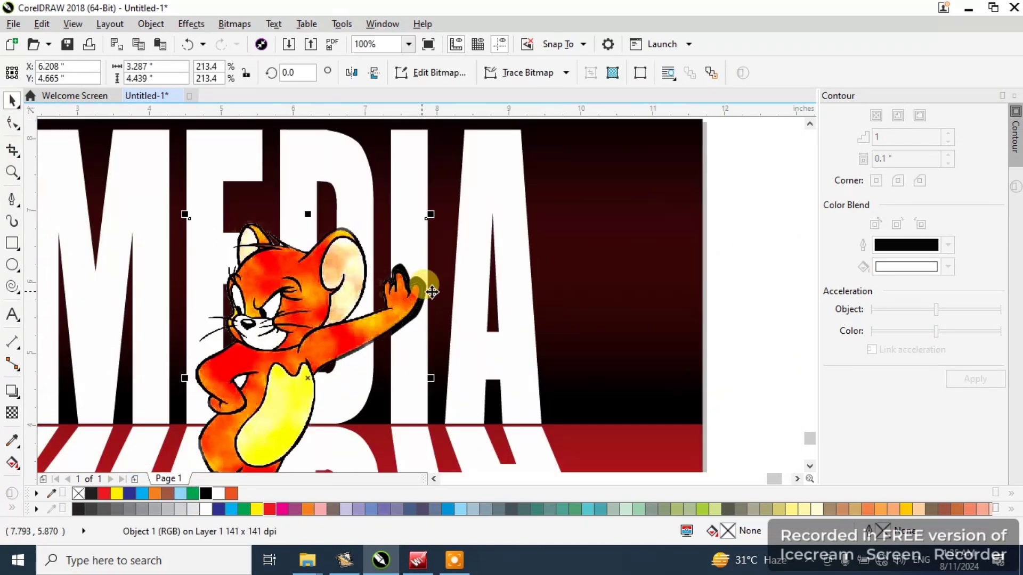
Try to reposition the black shape behind the mouse's hand by its outer edge.
scroll(414, 292, up, 5)
click(444, 300)
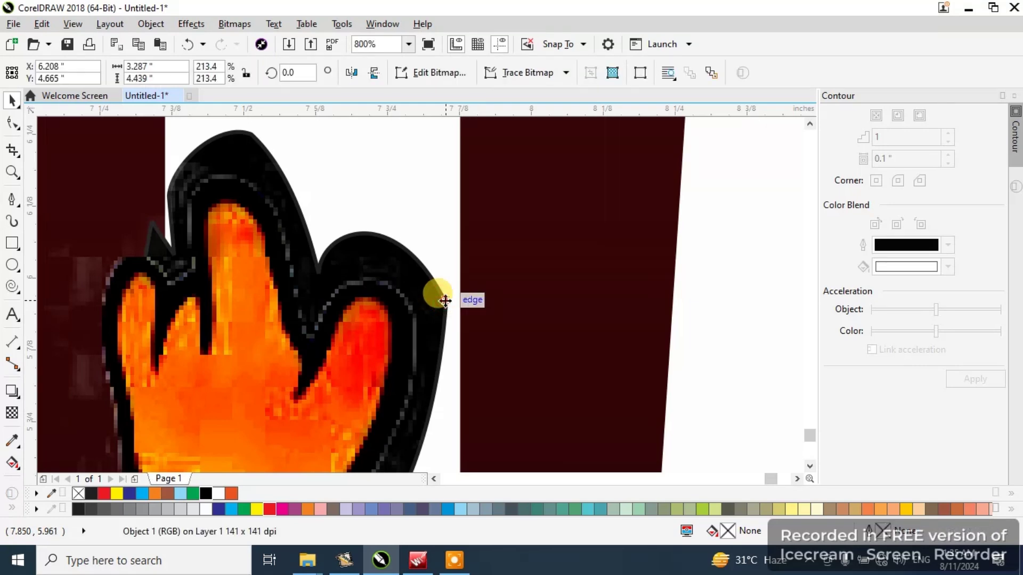
scroll(646, 247, down, 4)
scroll(628, 297, up, 4)
click(437, 350)
click(507, 288)
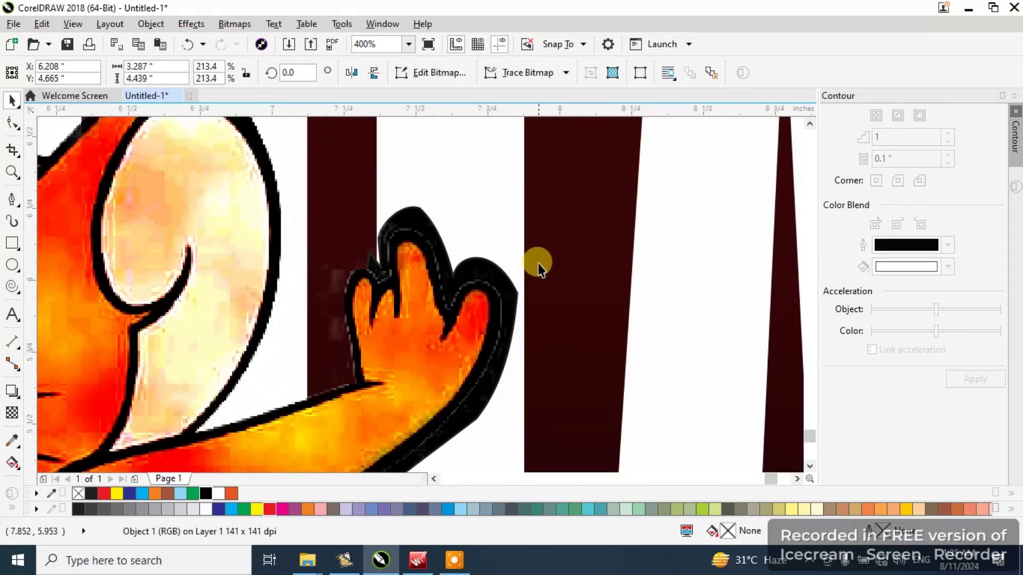
click(537, 264)
drag(516, 292, 506, 233)
key(ctrl+z)
scroll(423, 316, down, 1)
scroll(423, 316, down, 2)
Smooth the black hand shape by deleting the corner nodes at its tallest and outermost fingers, and return it behind the hand.
drag(657, 271, 570, 272)
scroll(424, 317, up, 2)
double_click(509, 318)
scroll(532, 307, up, 1)
shift+click(449, 215)
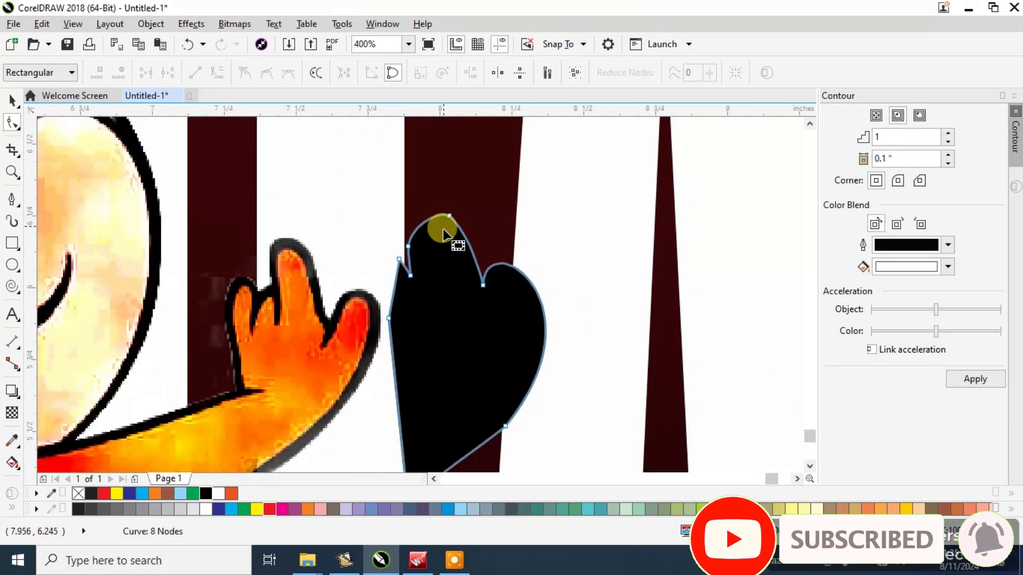
key(Delete)
key(space)
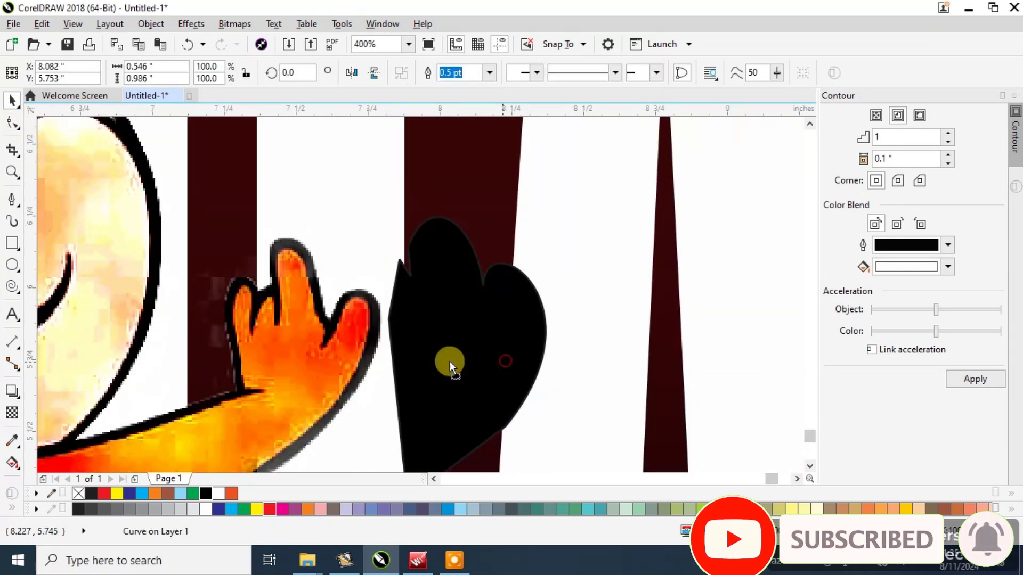
drag(450, 362, 354, 358)
Apply a diagonal linear transparency at about -29.5° to the black hand shape, fading it toward the letter A.
click(11, 414)
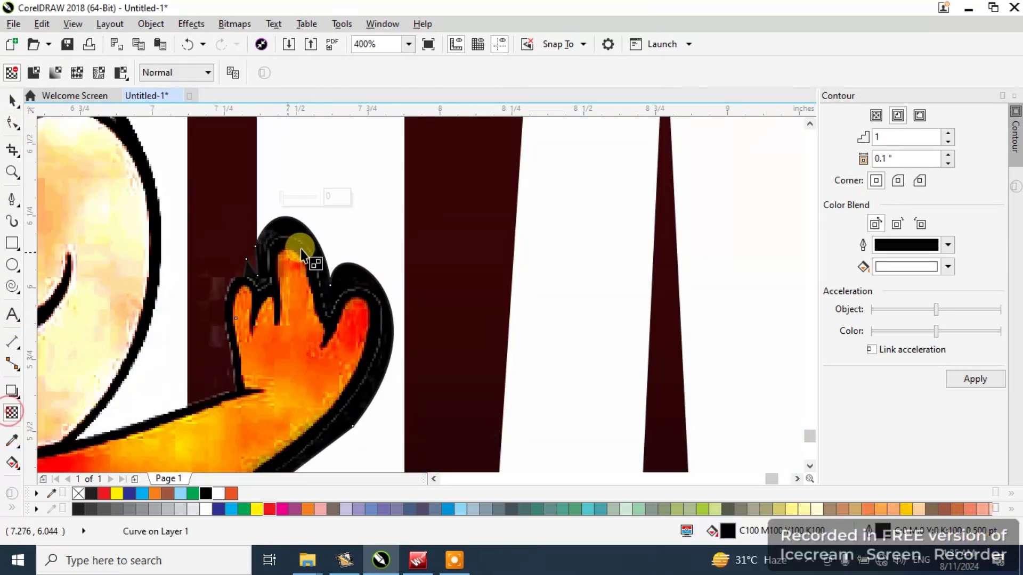
scroll(302, 247, down, 1)
drag(249, 183, 201, 140)
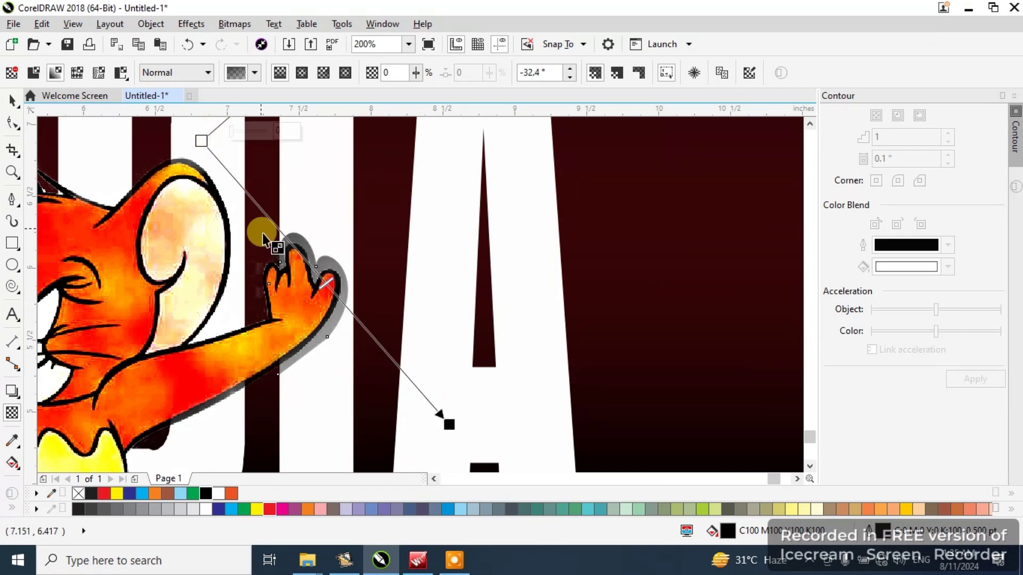
scroll(264, 233, down, 1)
drag(231, 187, 178, 142)
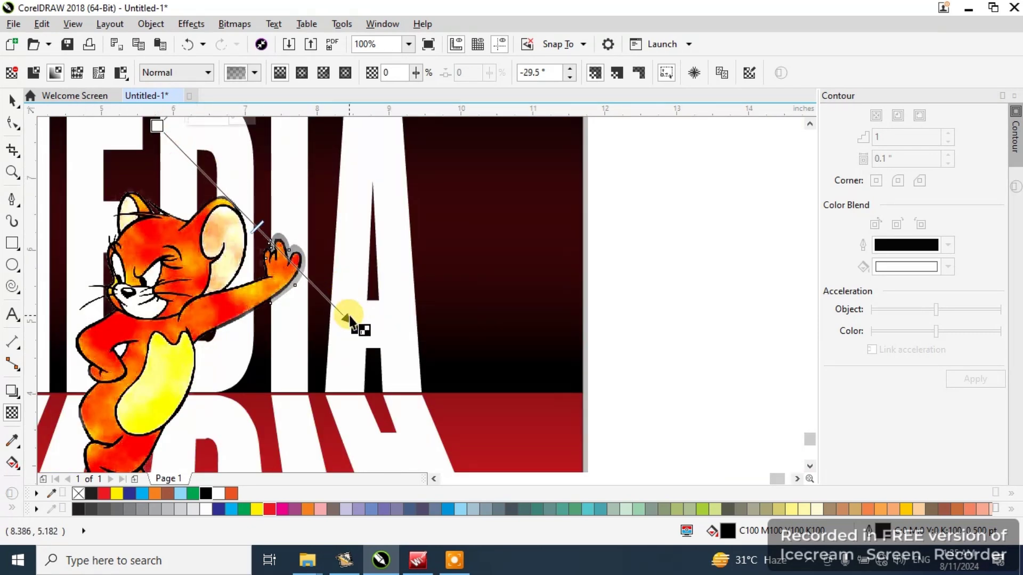
click(12, 100)
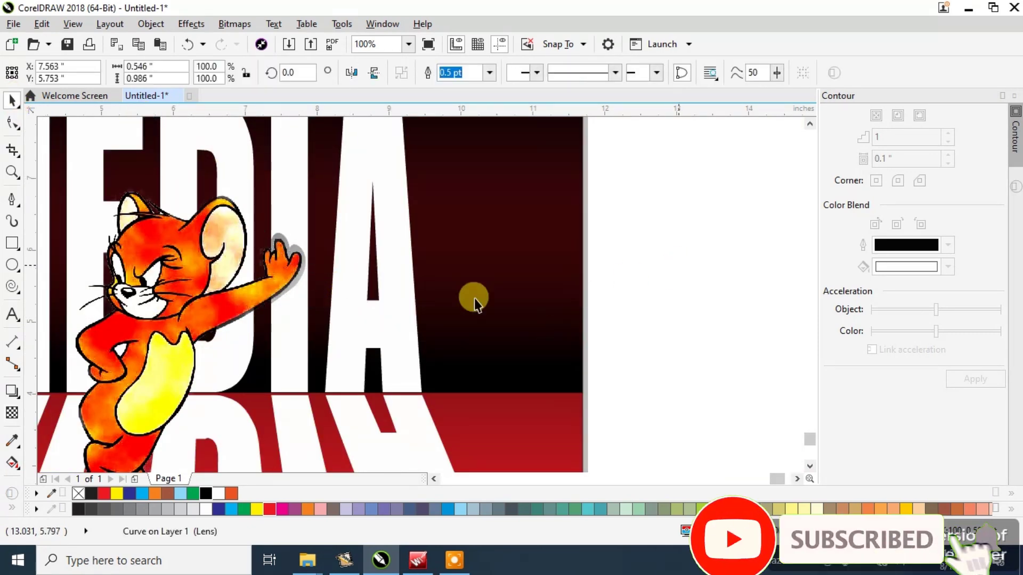
Examine the whole MEDIA design in full-screen preview.
scroll(535, 201, down, 2)
scroll(537, 212, down, 2)
scroll(536, 213, up, 2)
click(11, 171)
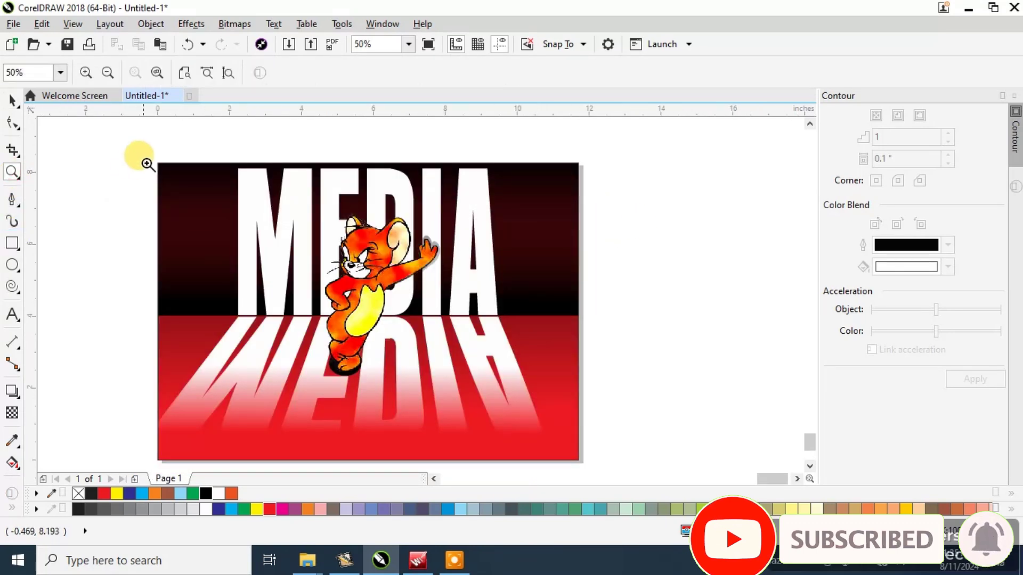
key(F9)
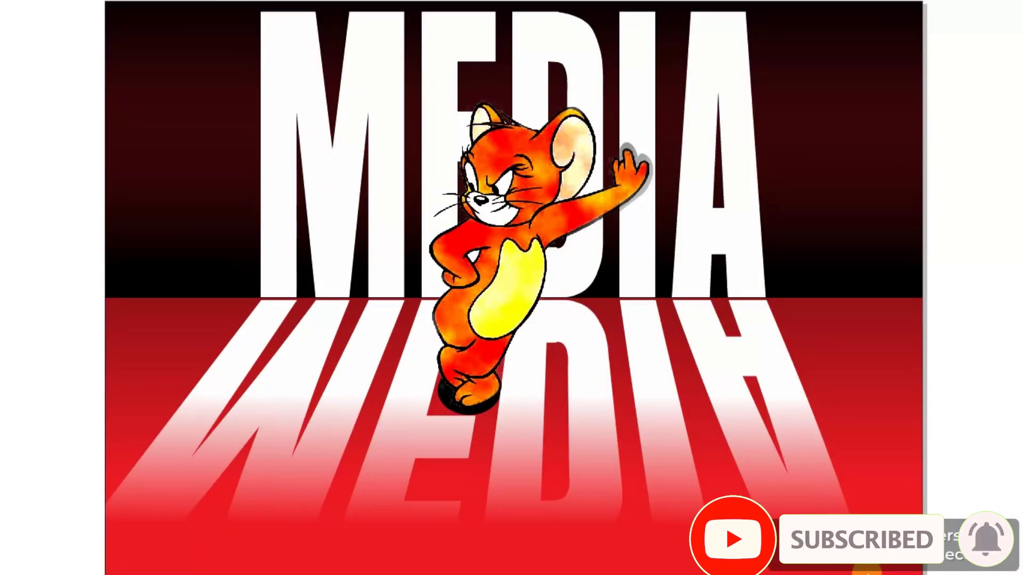